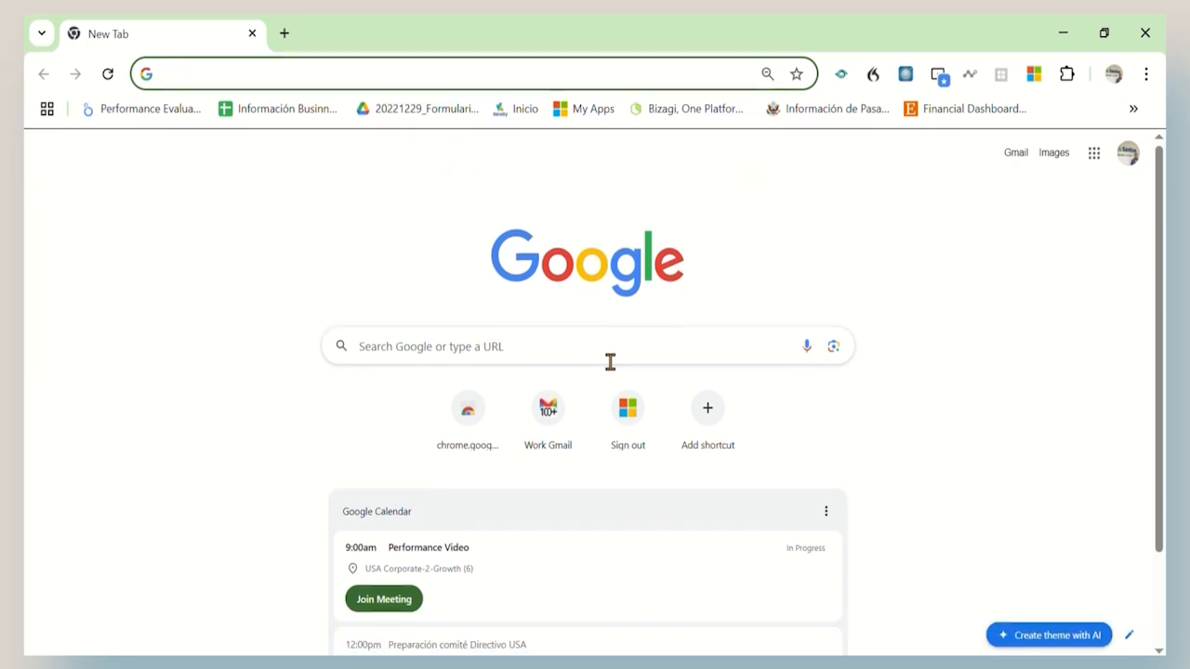
# Step: Run a Google search for 'paycom login'
pyautogui.click(610, 413)
pyautogui.click(470, 377)
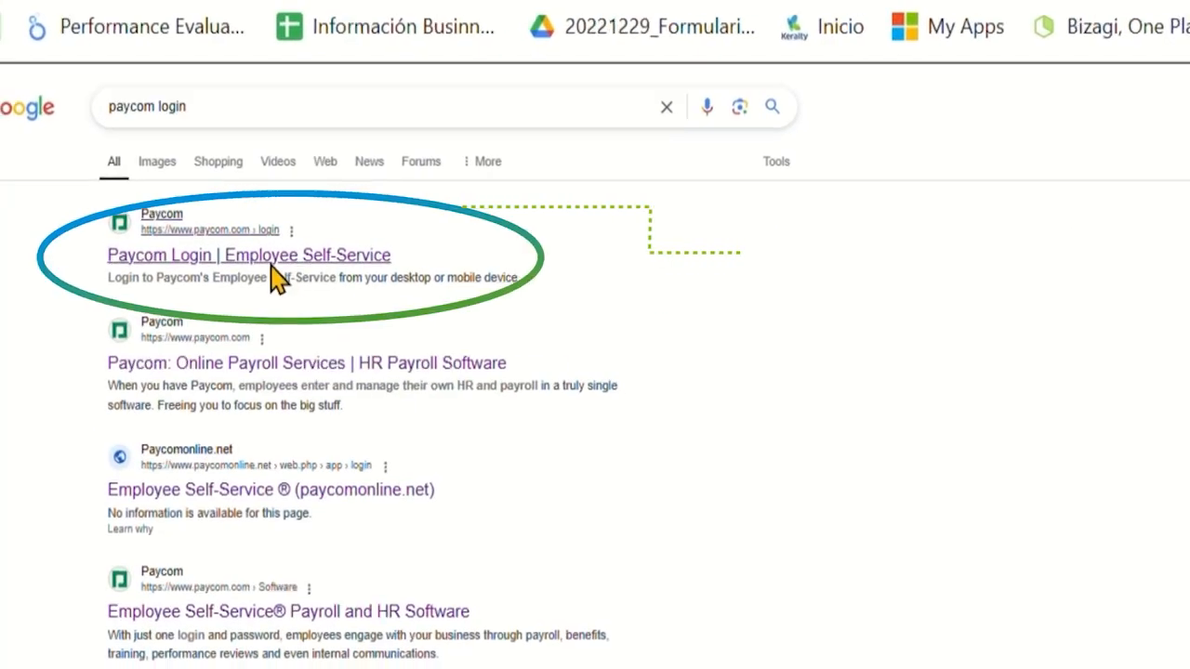
# Step: From the Paycom Login result, sign in as a Client using the company's client code
pyautogui.click(277, 263)
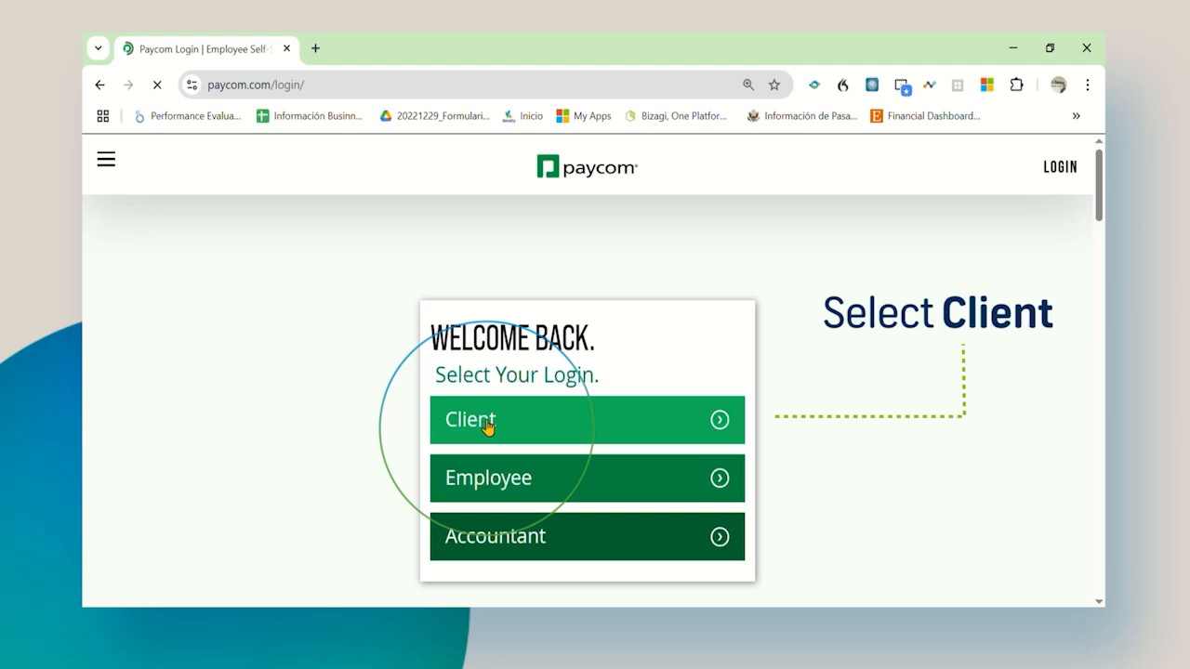
pyautogui.click(485, 423)
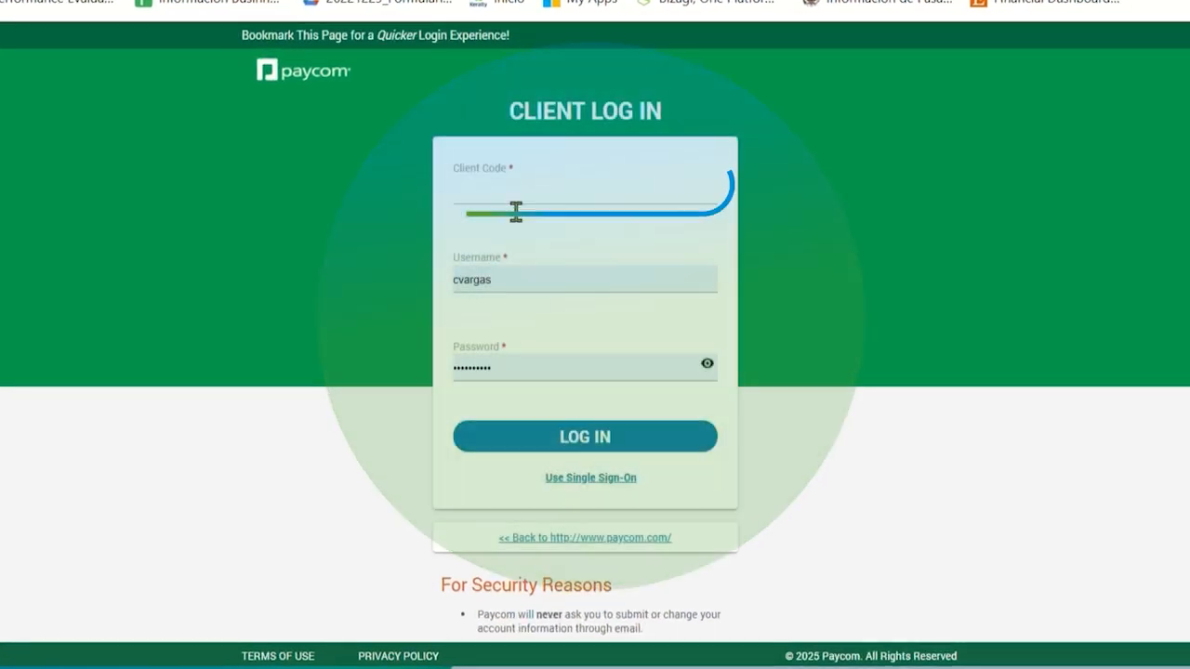
pyautogui.click(516, 212)
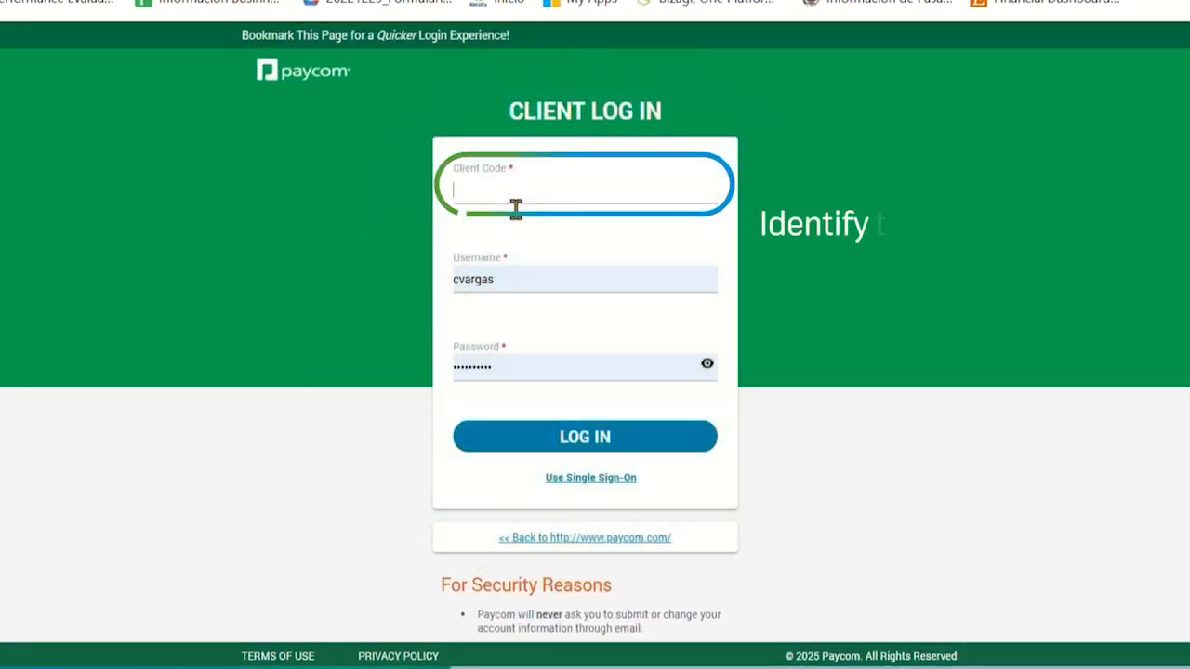
pyautogui.write('0XI98')
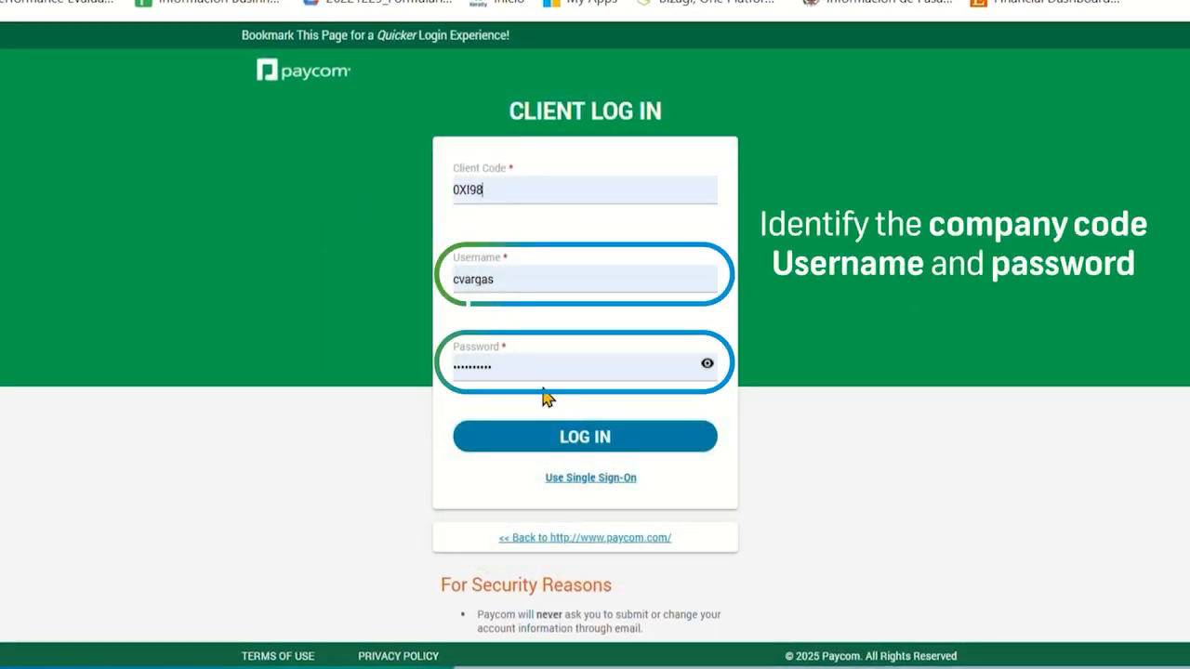
pyautogui.click(580, 438)
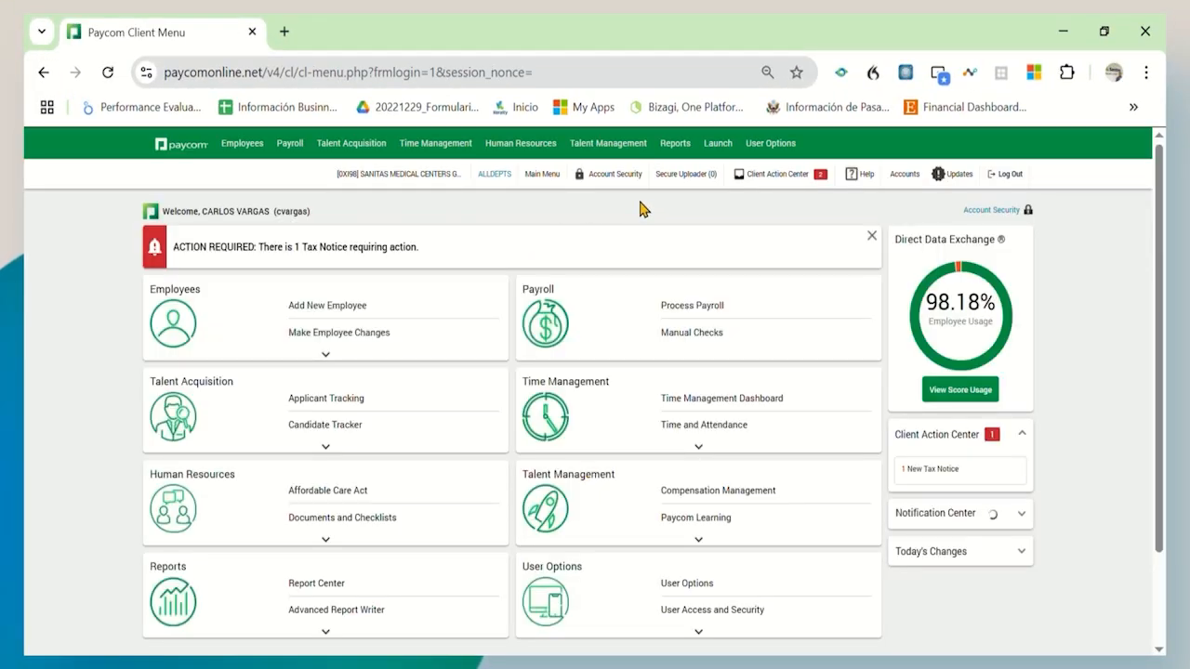
# Step: Go to Talent Management > Performance Management > Goal Management
pyautogui.click(616, 143)
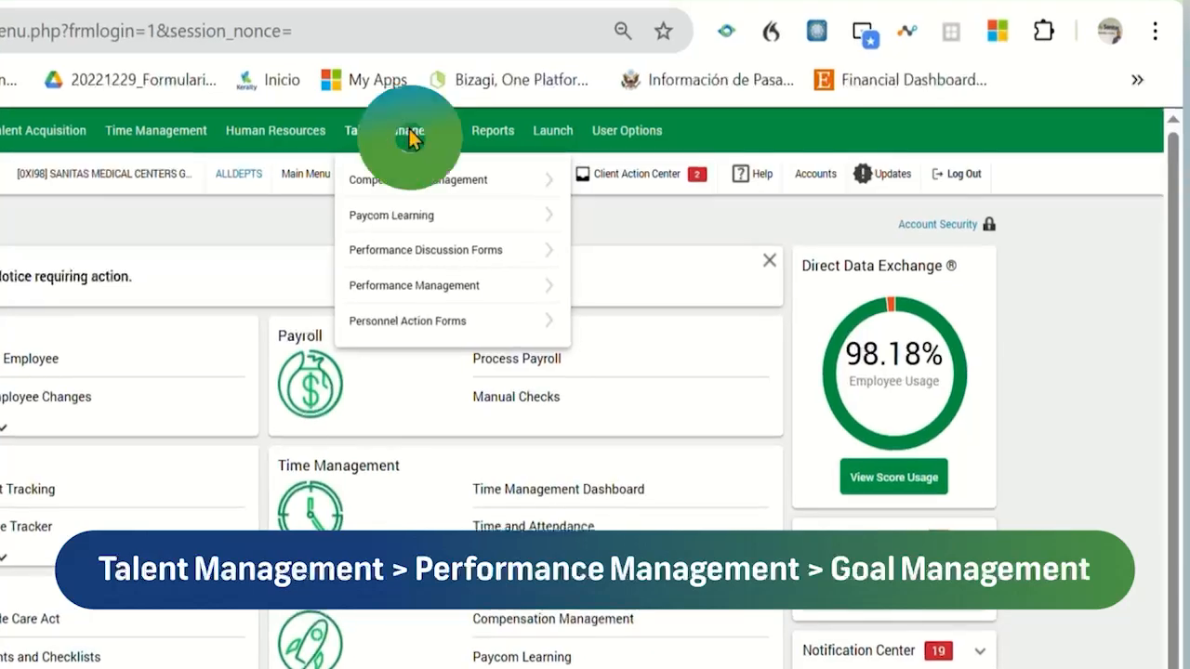
pyautogui.click(402, 285)
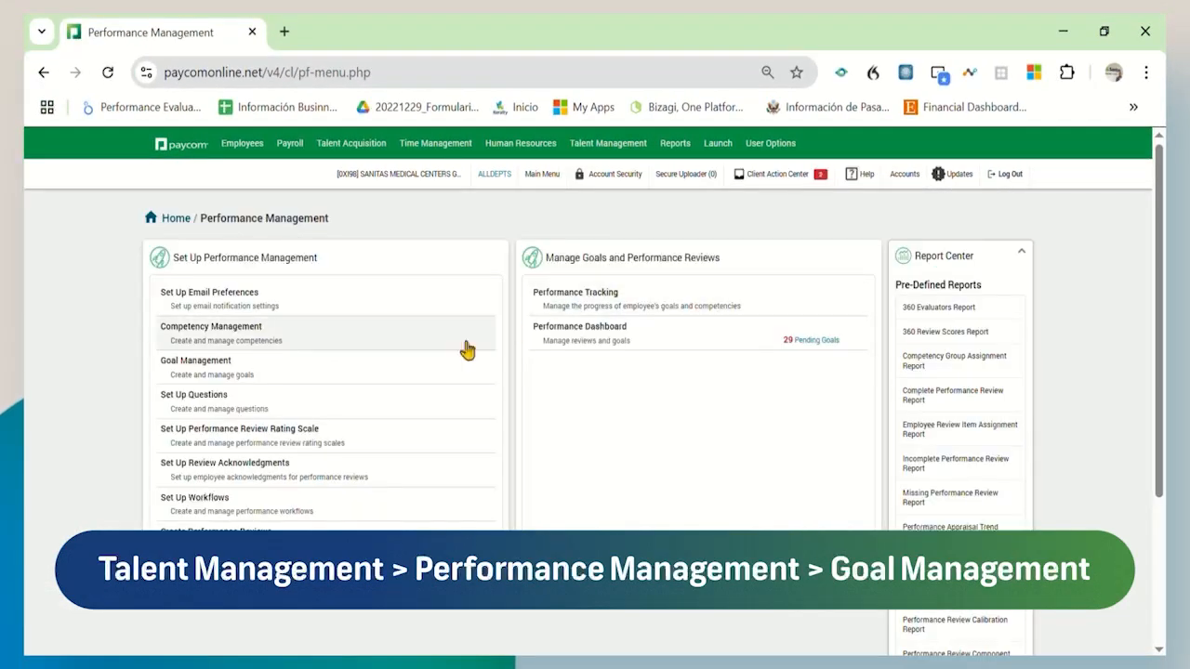
pyautogui.click(229, 374)
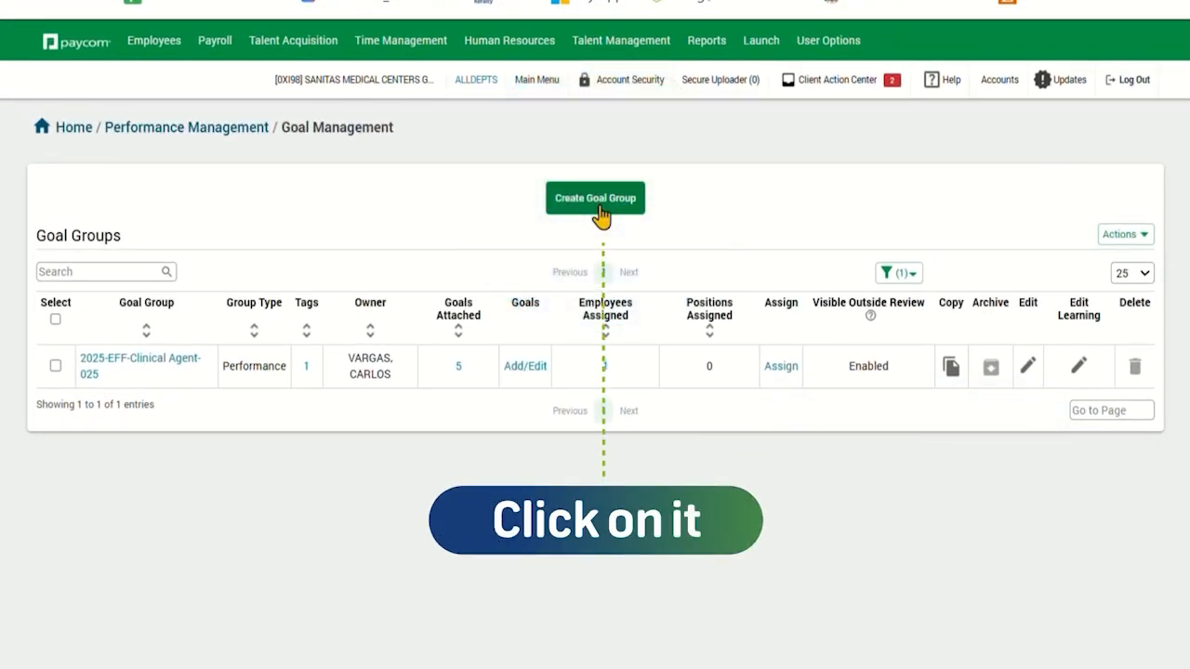
# Step: Create a Performance goal group named '2025-EFF-Clinical Agent-026'
pyautogui.click(597, 201)
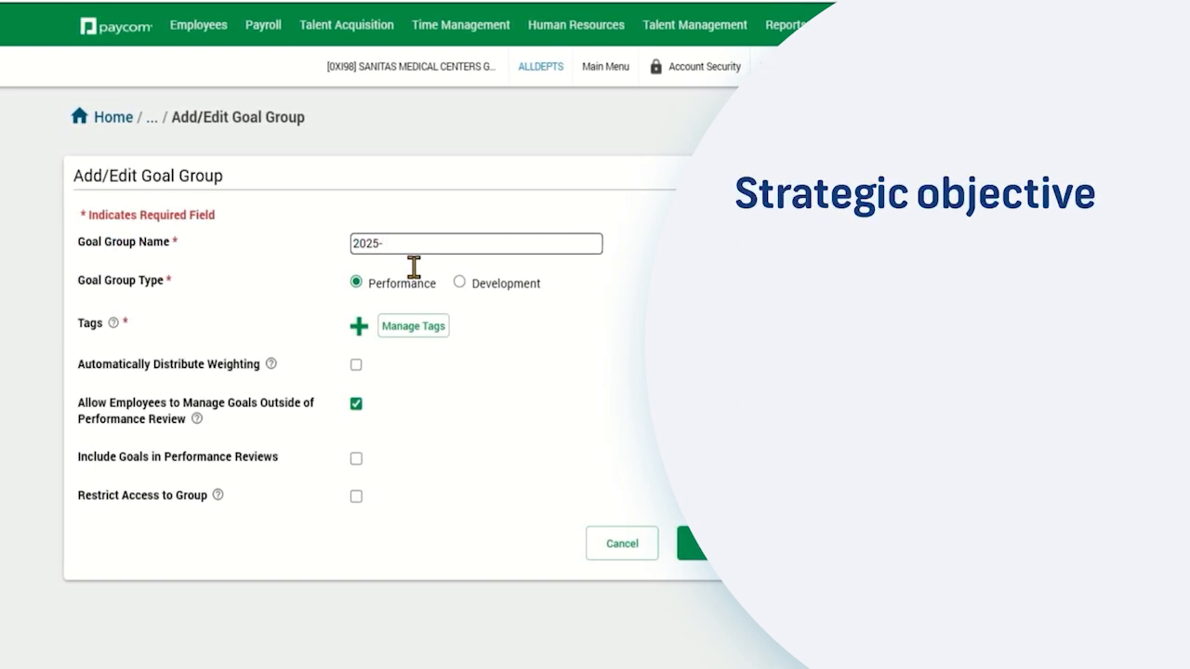
pyautogui.write('GR')
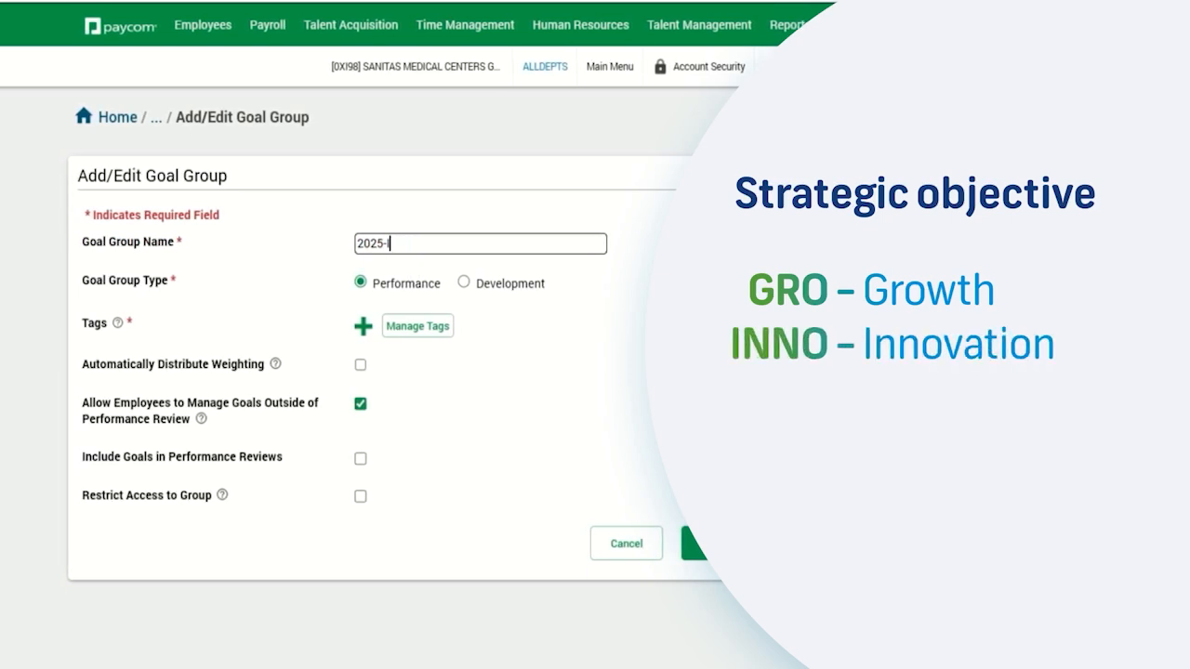
pyautogui.press('BackSpace')
pyautogui.press('BackSpace')
pyautogui.press('BackSpace')
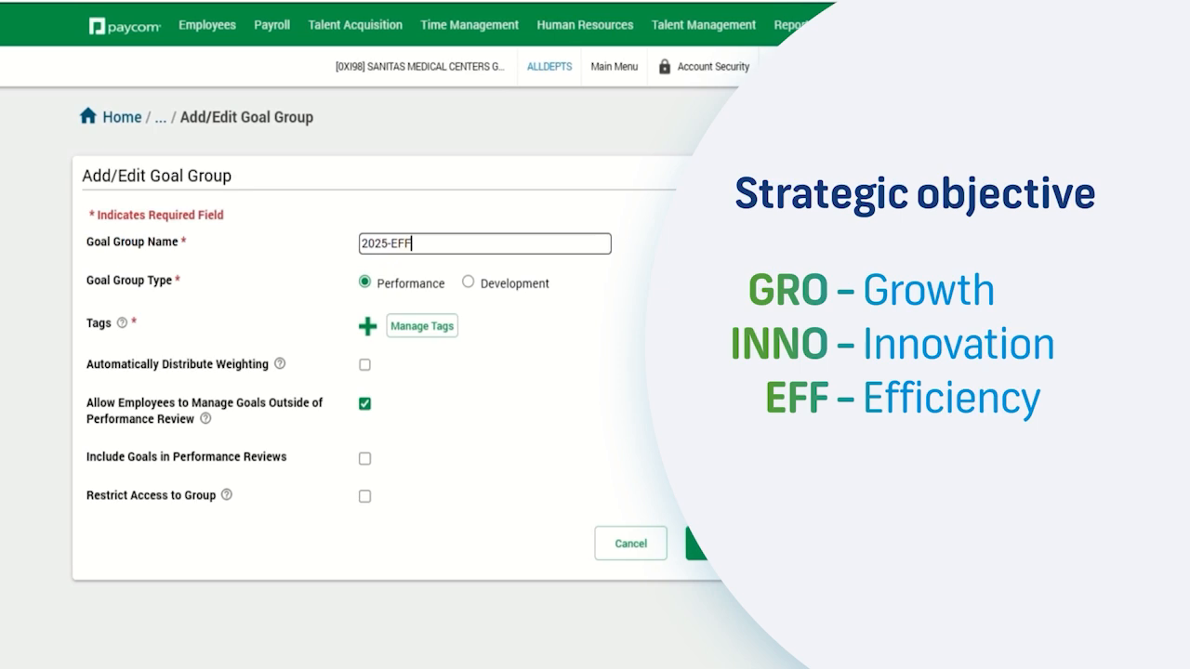
pyautogui.press('BackSpace')
pyautogui.press('BackSpace')
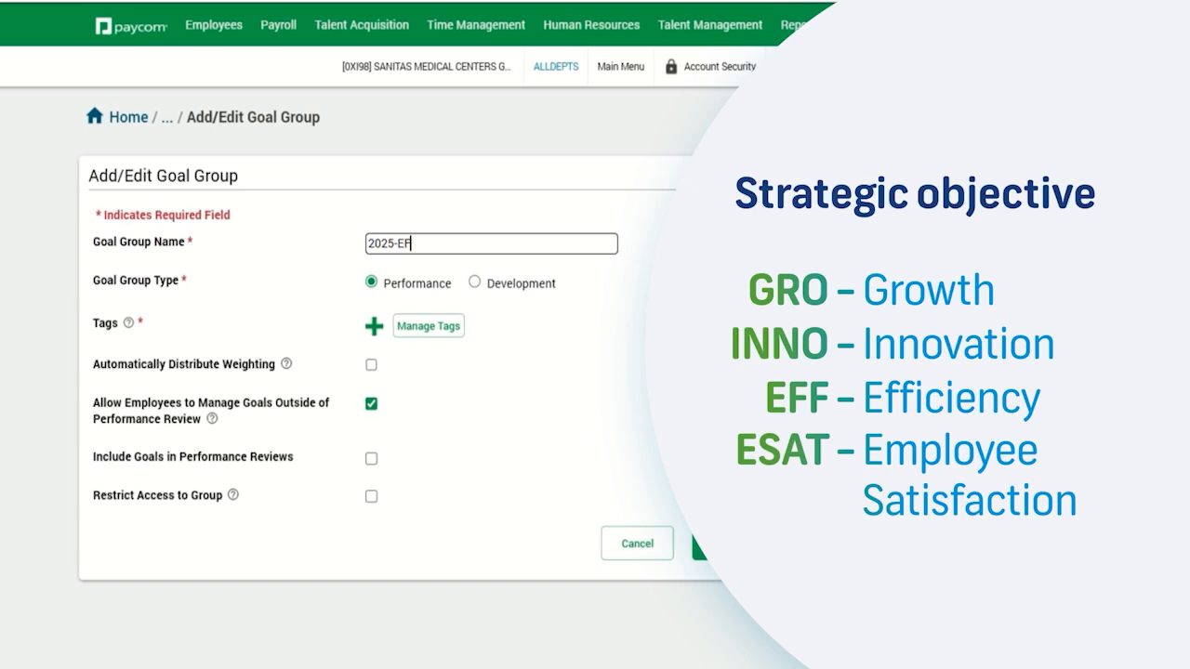
pyautogui.write('FF-Clinical Agent-')
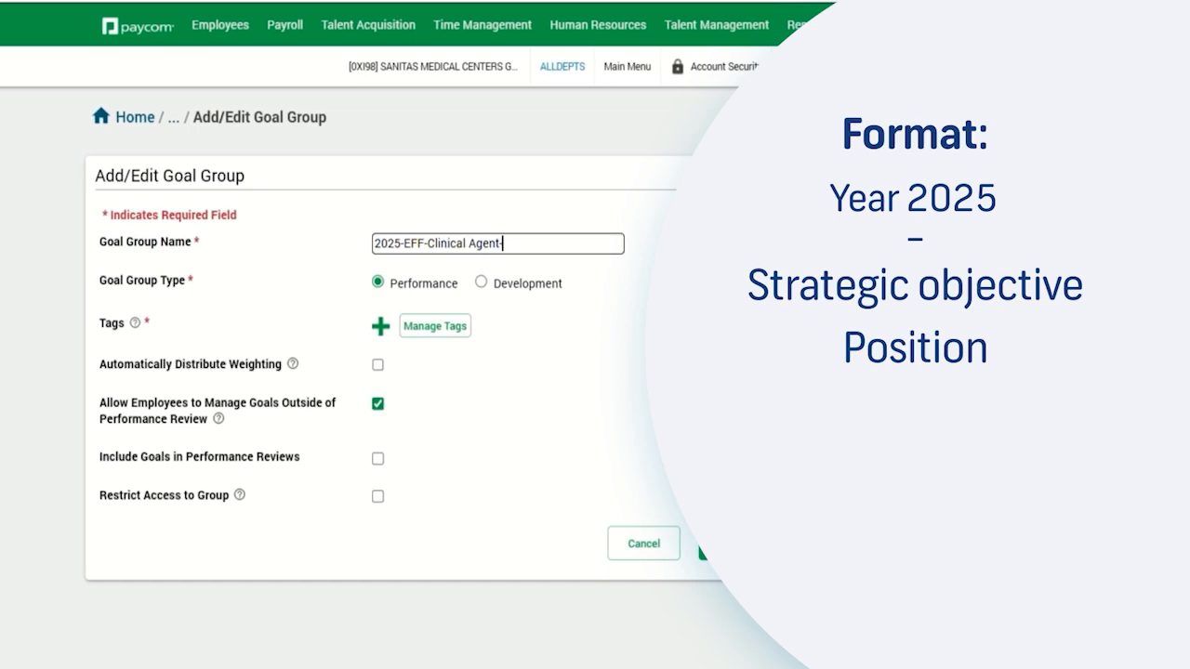
pyautogui.write('026')
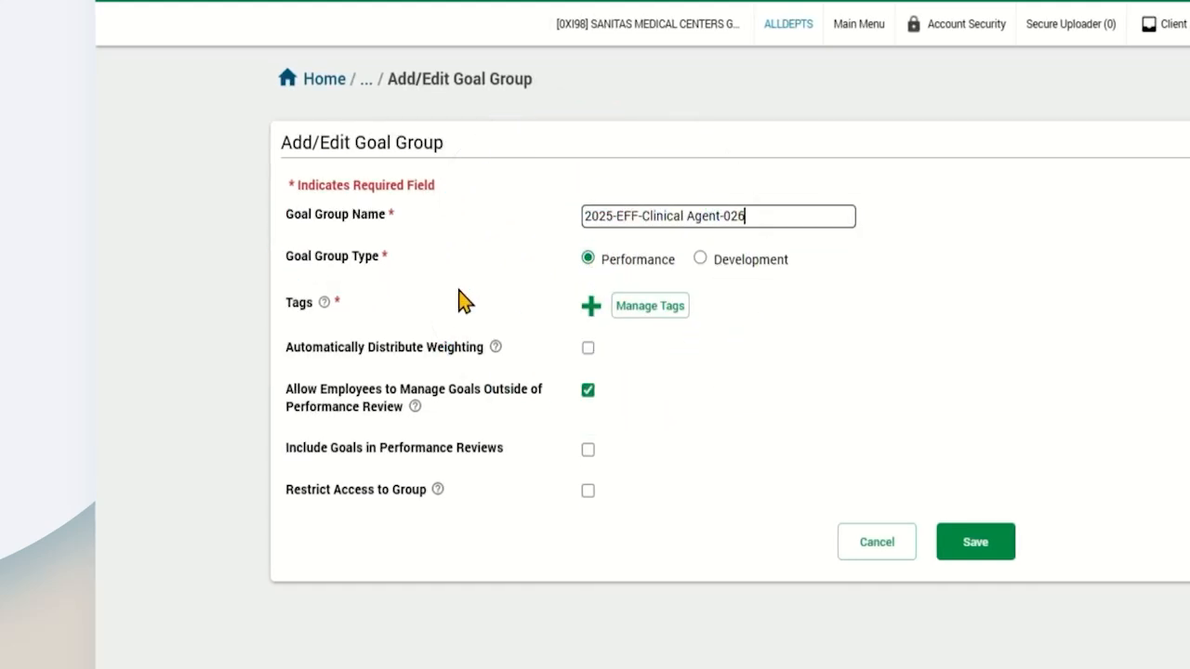
# Step: Tag the goal group as Annual
pyautogui.click(592, 314)
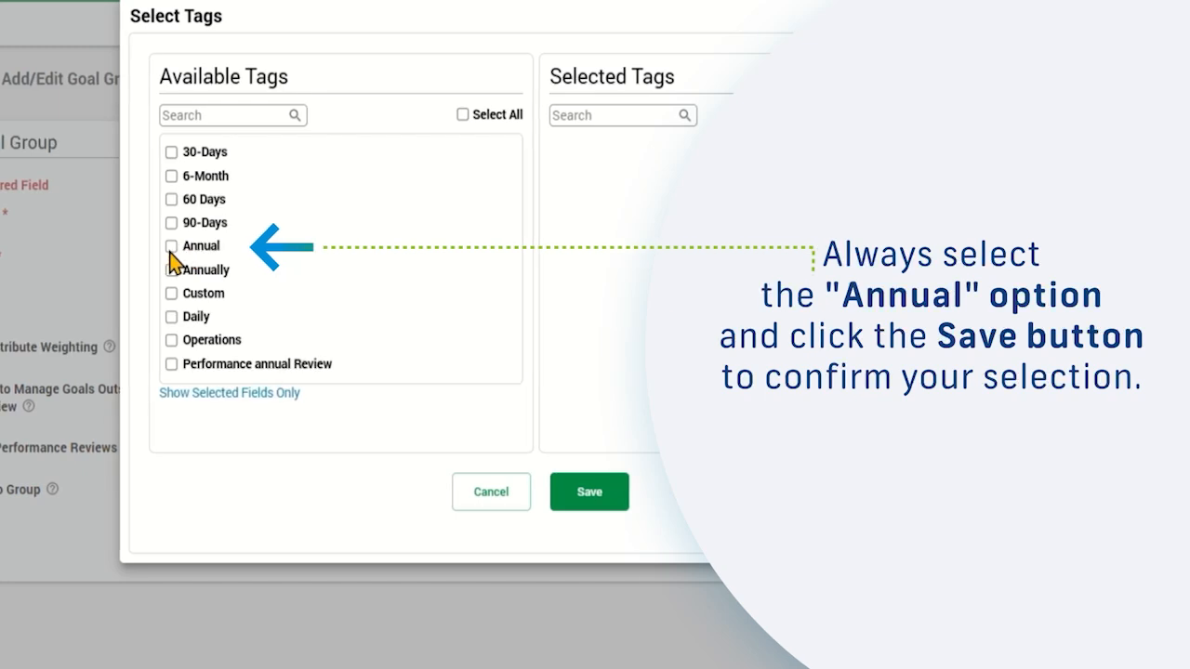
pyautogui.click(188, 249)
pyautogui.click(591, 497)
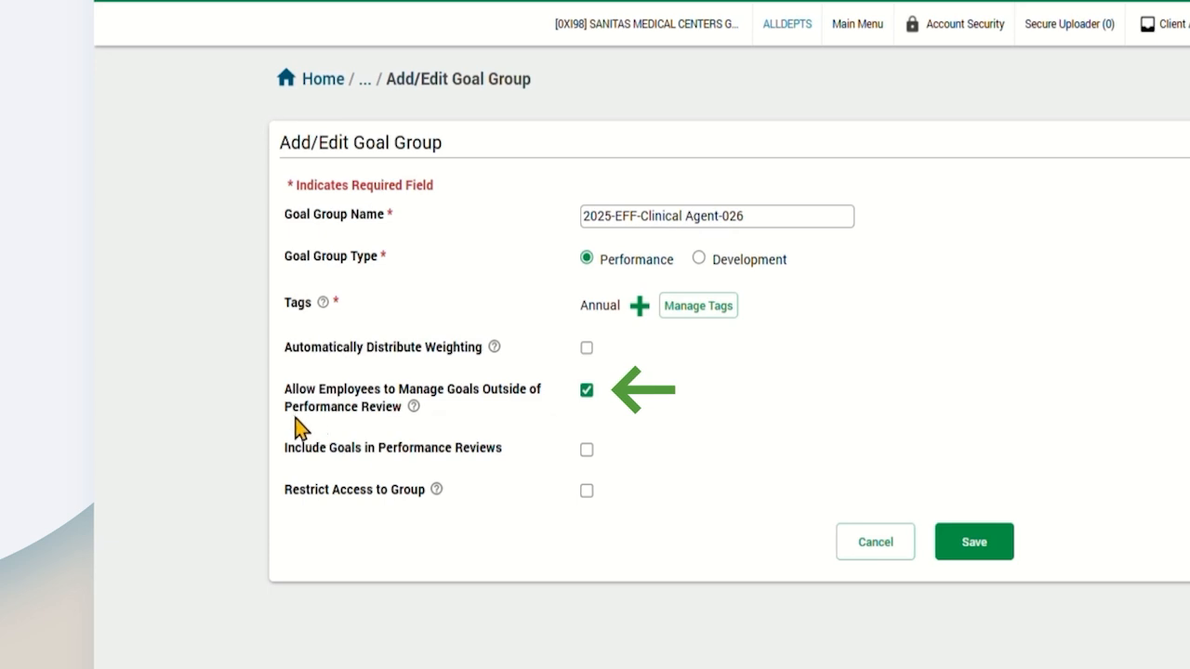
# Step: Include the goals in Supervisor and Self-Assessment performance reviews and save the group
pyautogui.moveTo(412, 406)
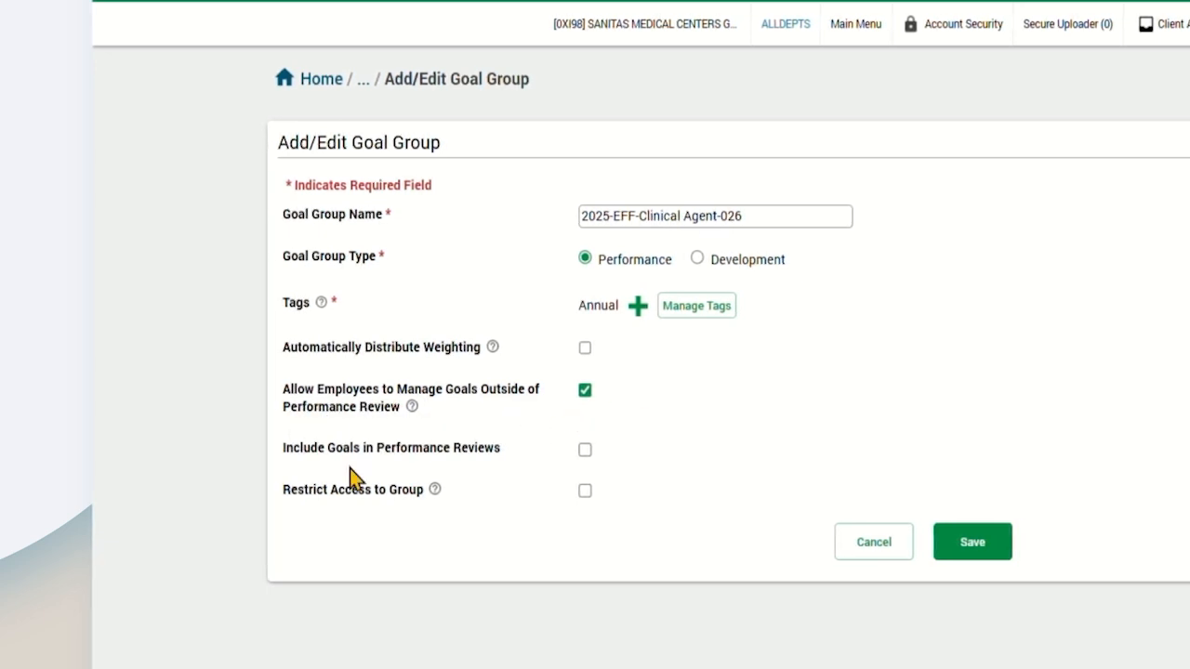
pyautogui.click(586, 451)
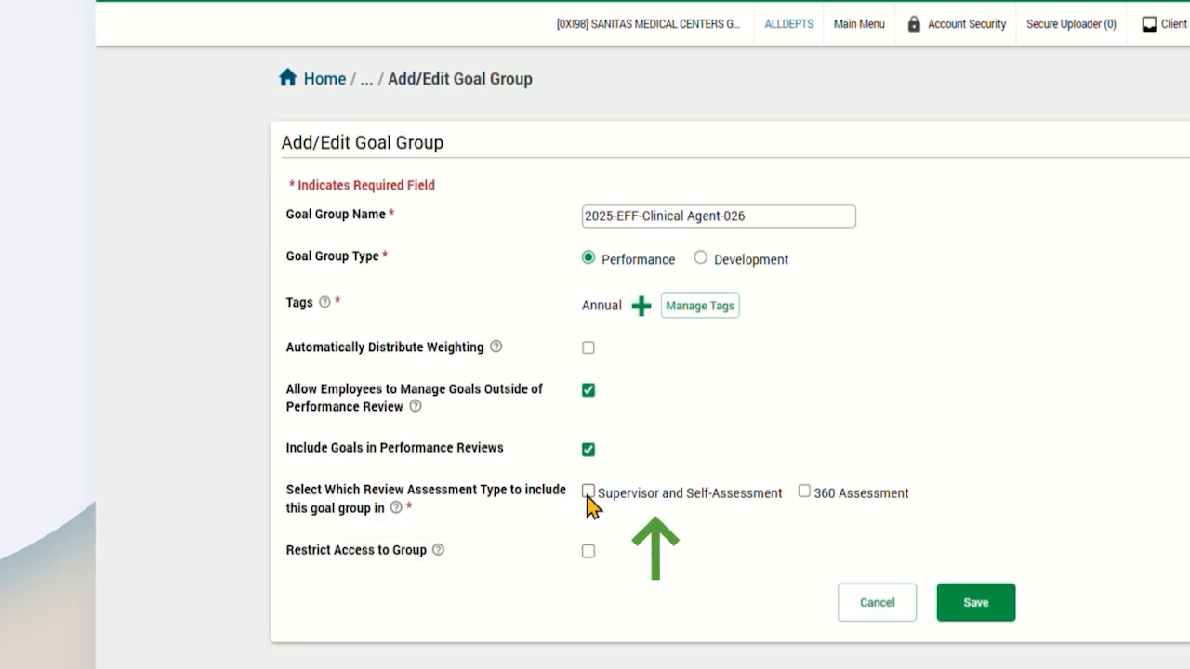
pyautogui.click(588, 492)
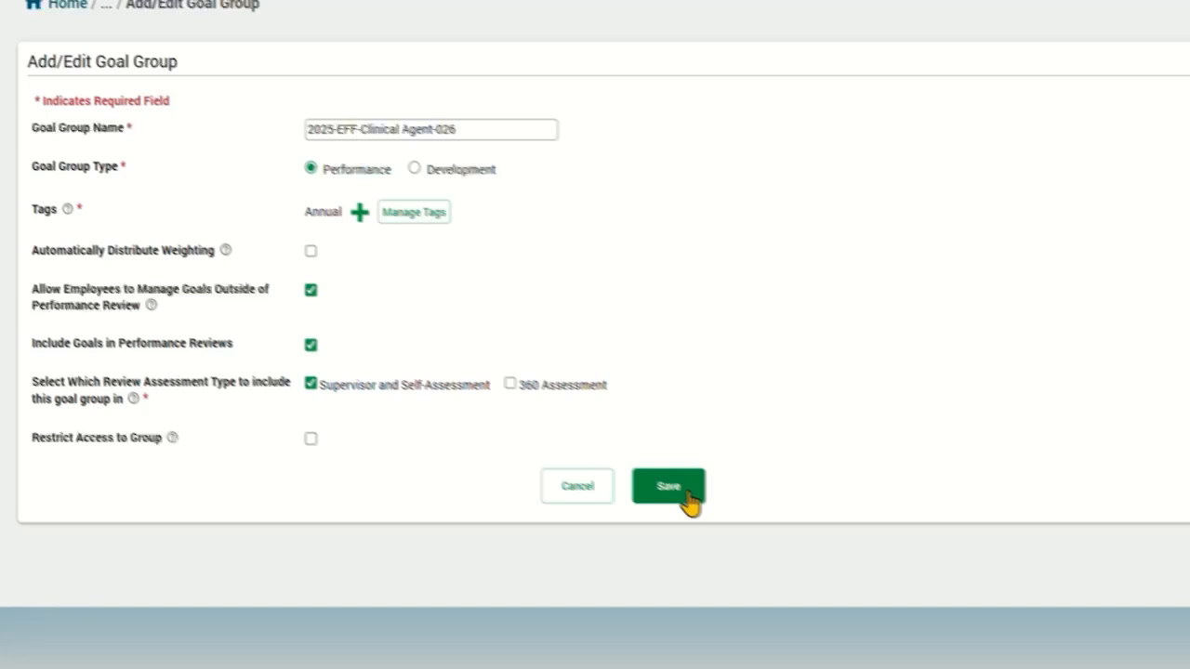
pyautogui.click(689, 500)
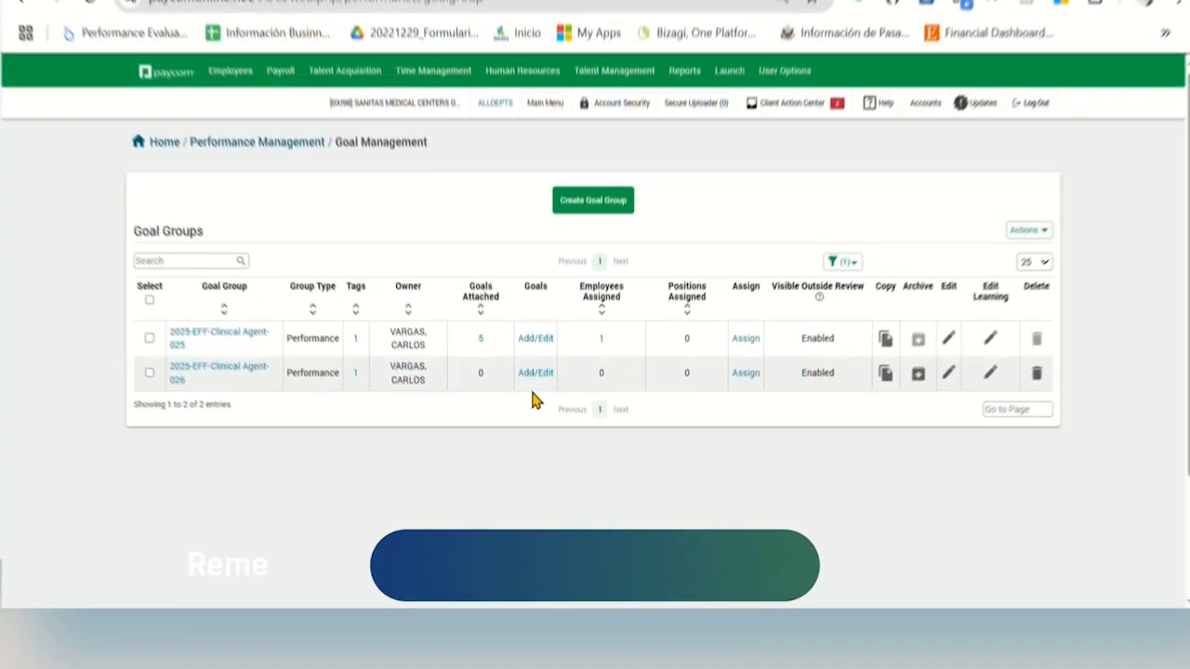
# Step: Start a new goal in the 2025-EFF-Clinical Agent-026 group's goal list
pyautogui.click(540, 420)
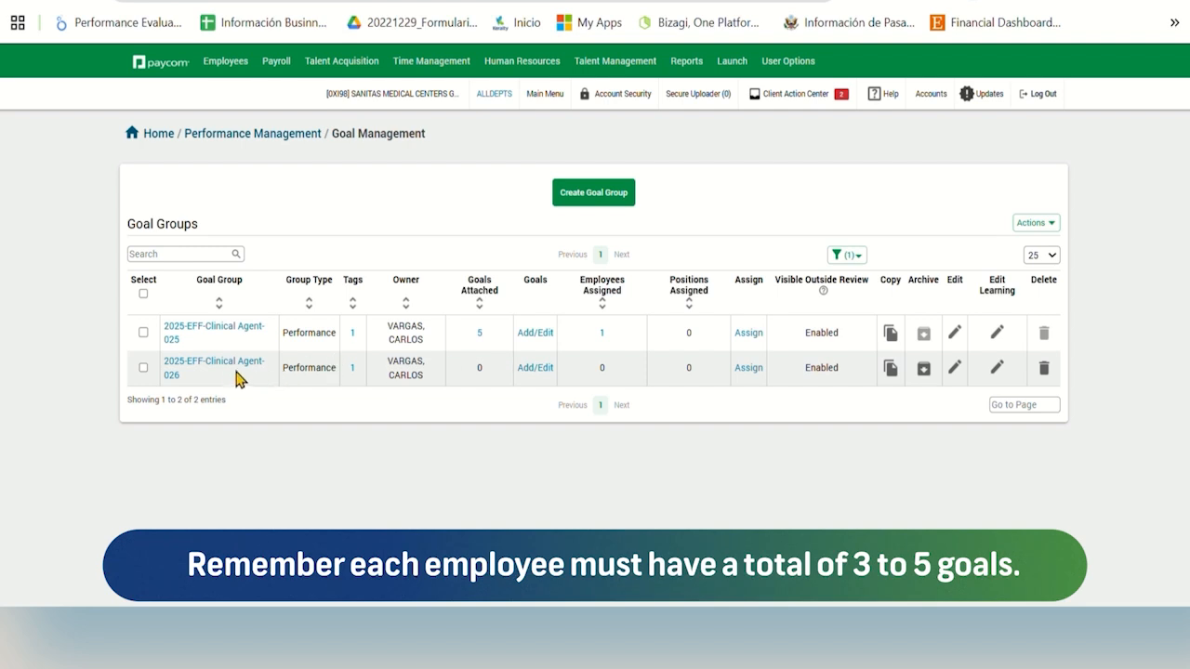
pyautogui.click(545, 371)
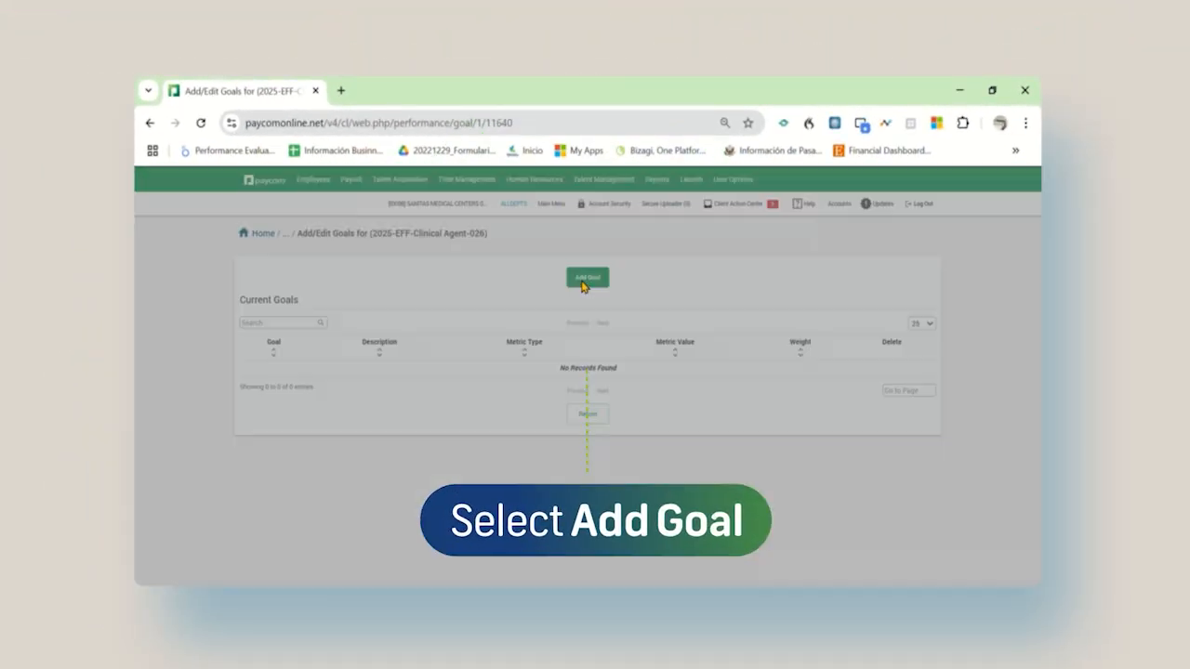
pyautogui.click(586, 281)
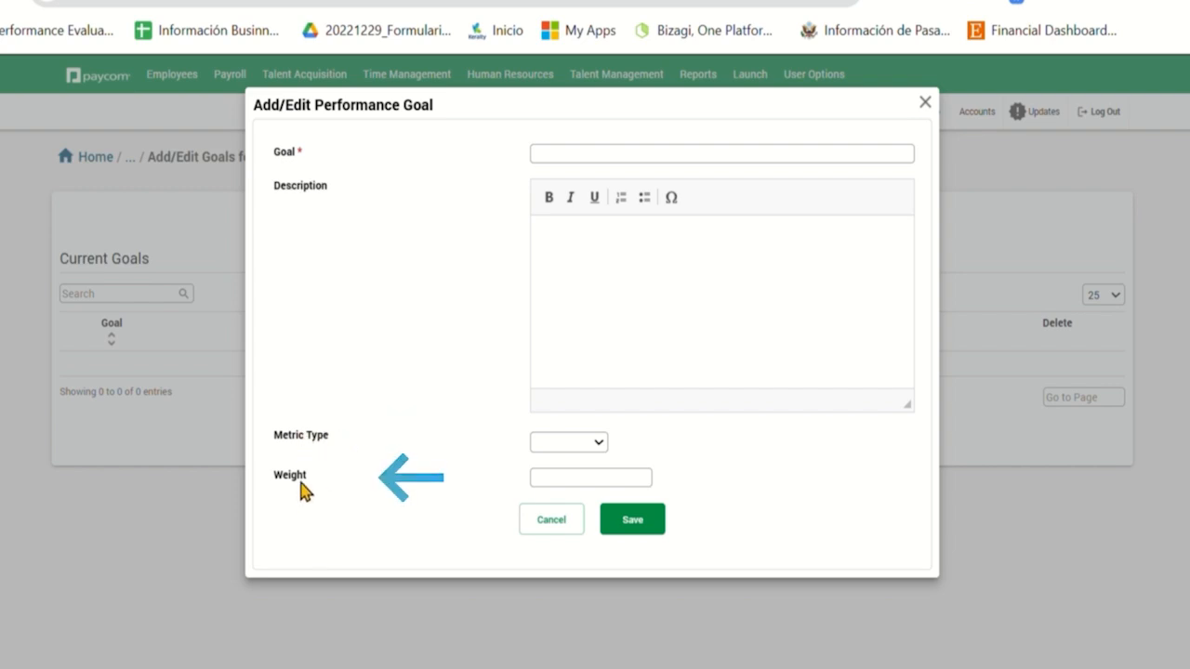
# Step: Save the 'Weekly Productivity' goal with description, Percentage metric value 80 and weight 33
pyautogui.click(614, 168)
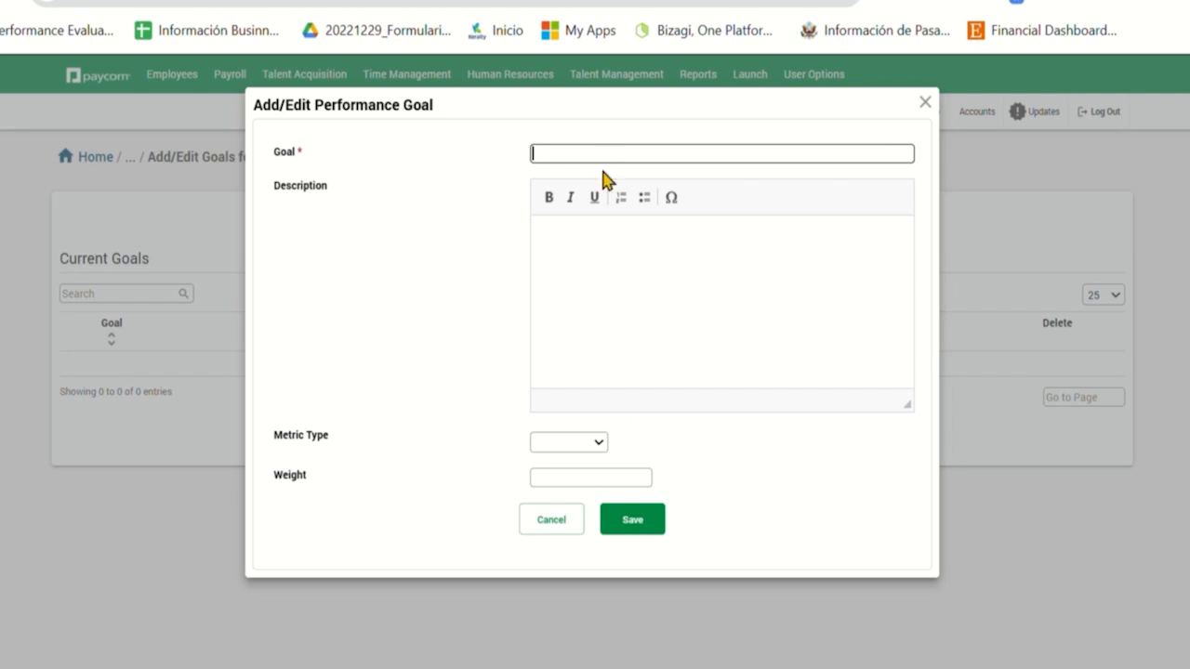
pyautogui.write('Weekly Productivity')
pyautogui.click(642, 289)
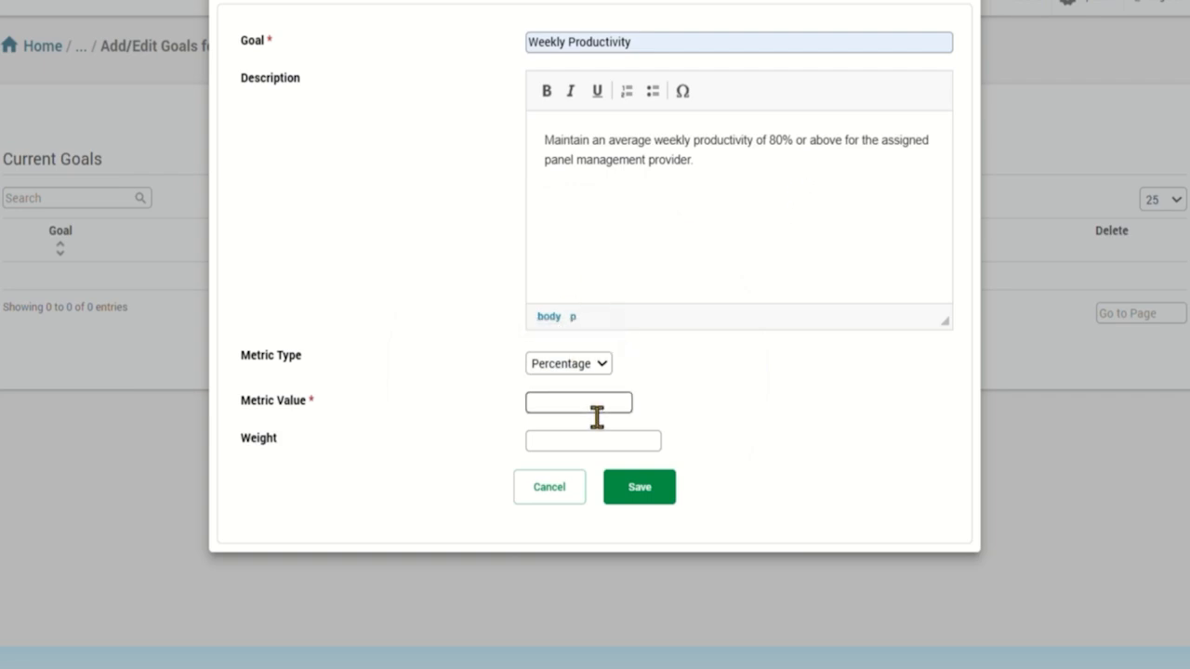
pyautogui.press('Tab')
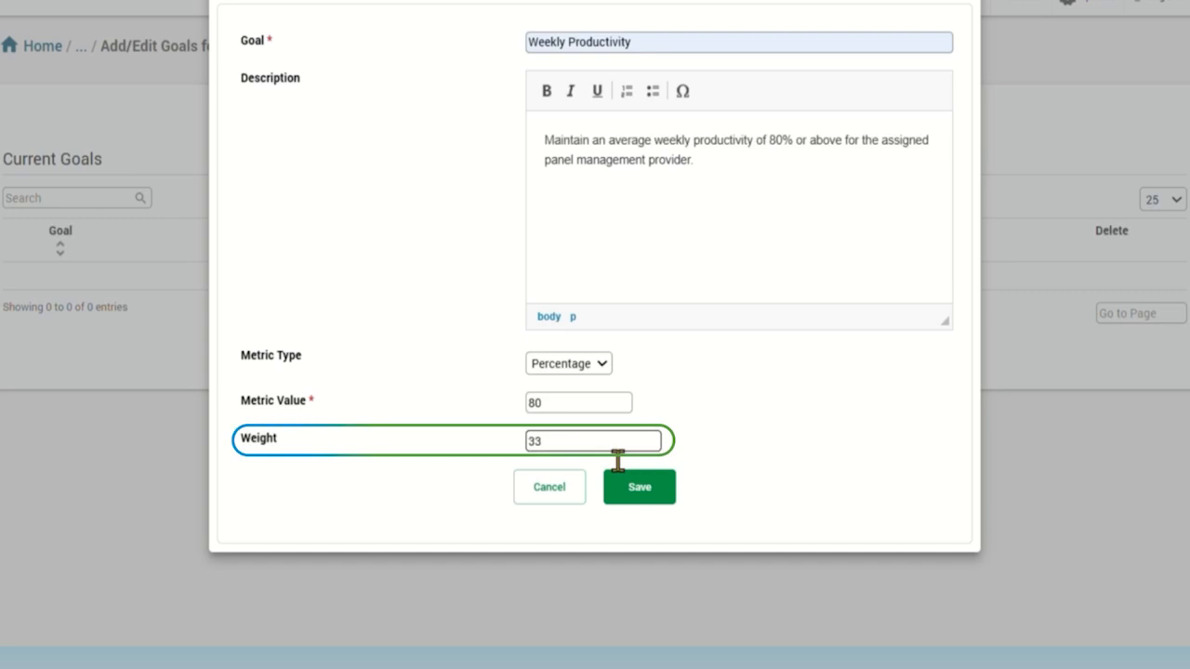
pyautogui.press('BackSpace')
pyautogui.press('BackSpace')
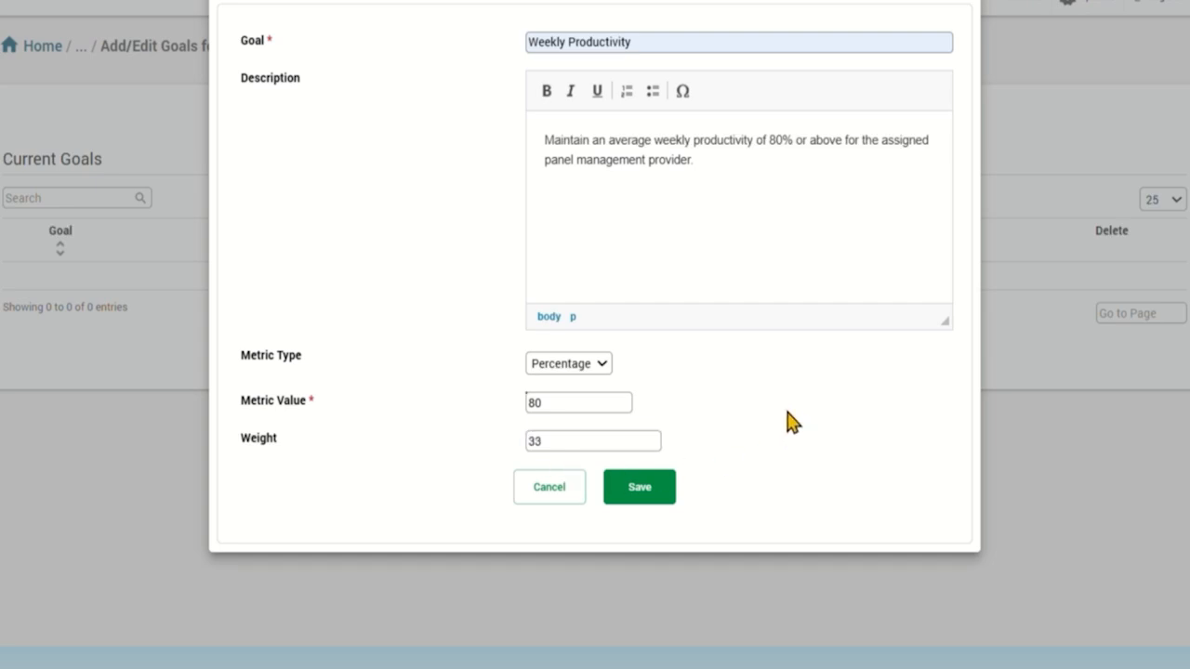
pyautogui.click(640, 487)
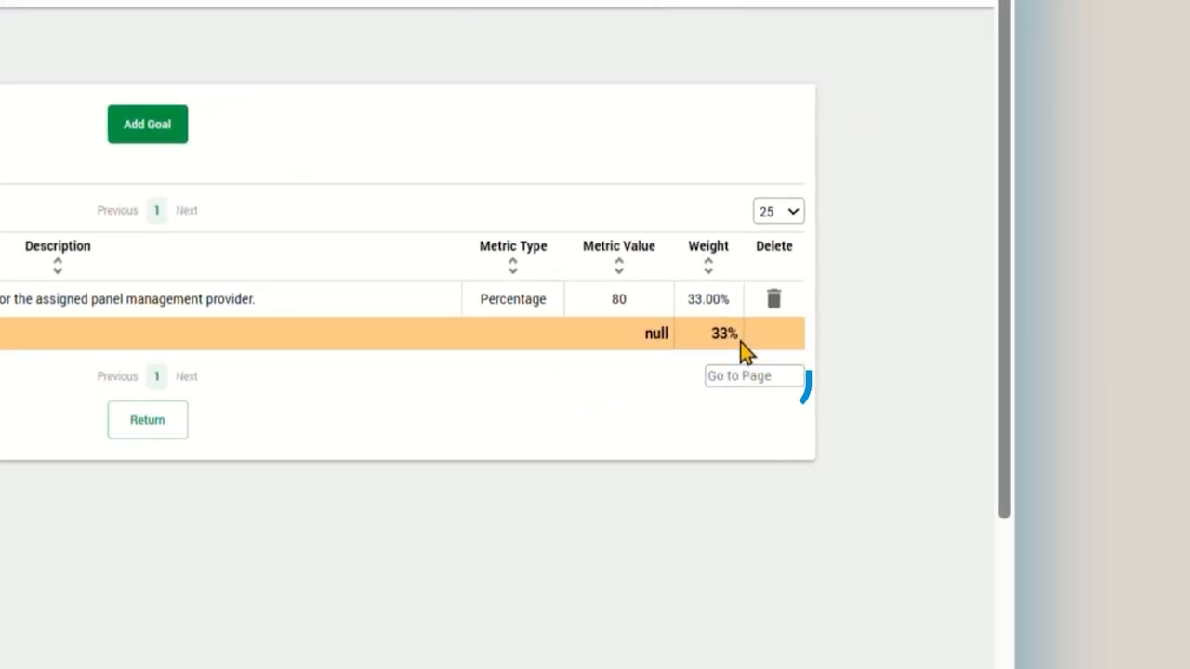
# Step: Add and save a 'Daily Call Rate' goal: Percentage metric, value 100, weight 33
pyautogui.click(160, 136)
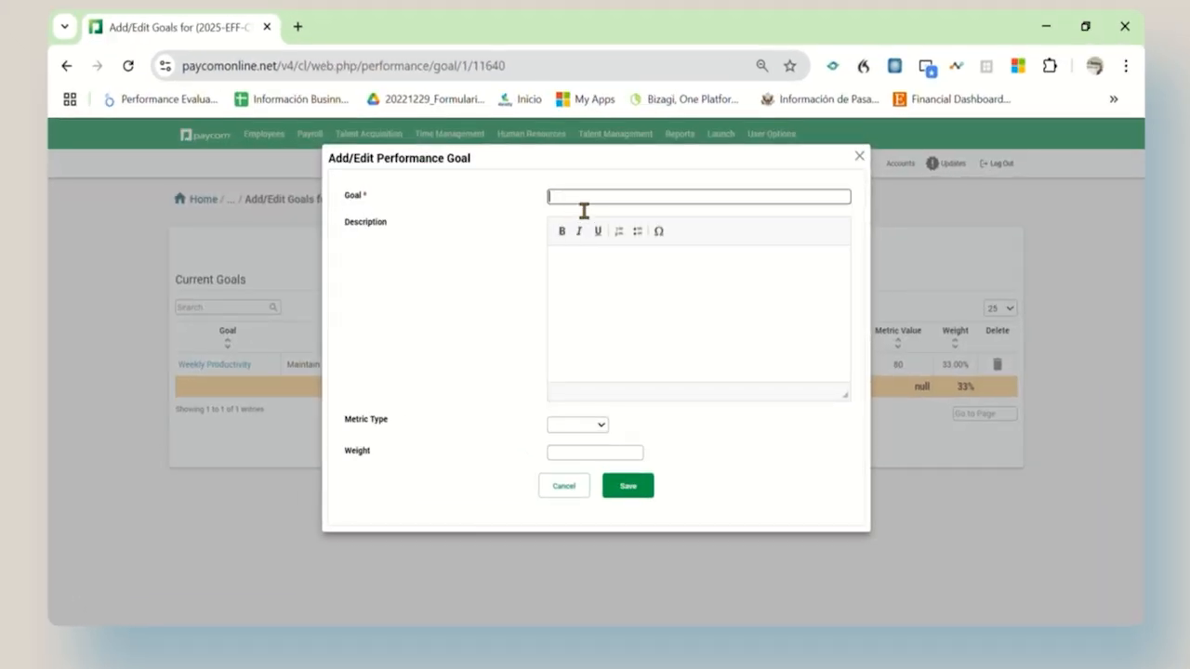
pyautogui.click(584, 206)
pyautogui.write('Daily Call Rate')
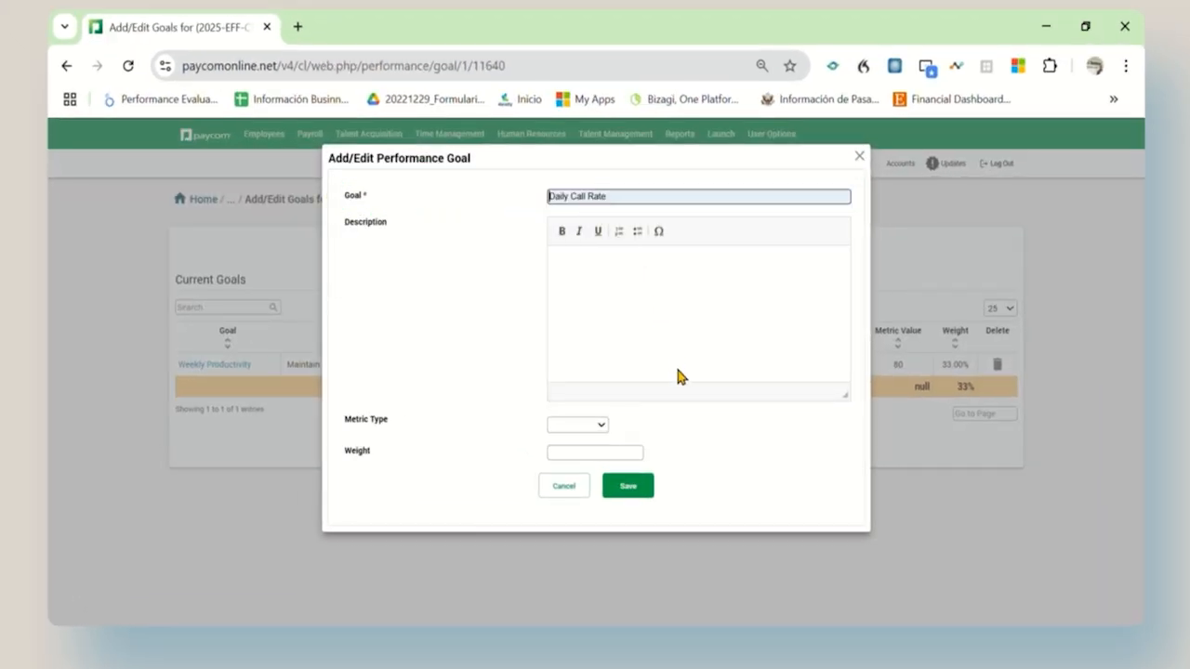
pyautogui.click(627, 294)
pyautogui.write('Maintain a daily call rate of 1.6 calls per scheduled patient')
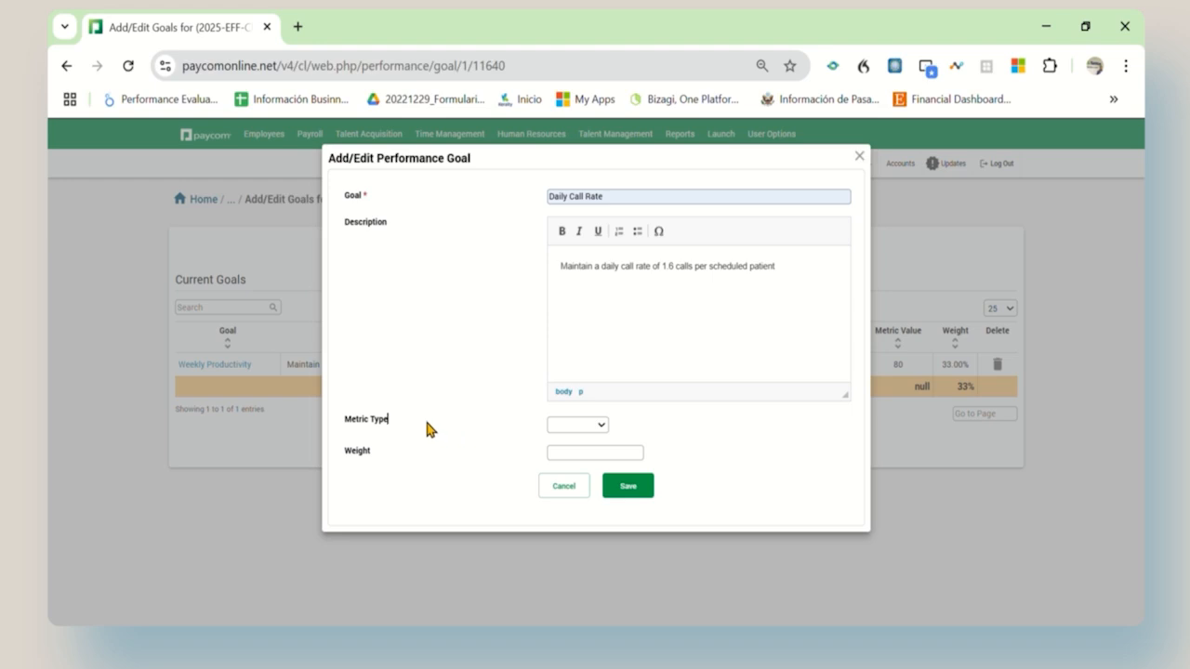
pyautogui.click(577, 424)
pyautogui.click(583, 455)
pyautogui.click(586, 457)
pyautogui.write('100')
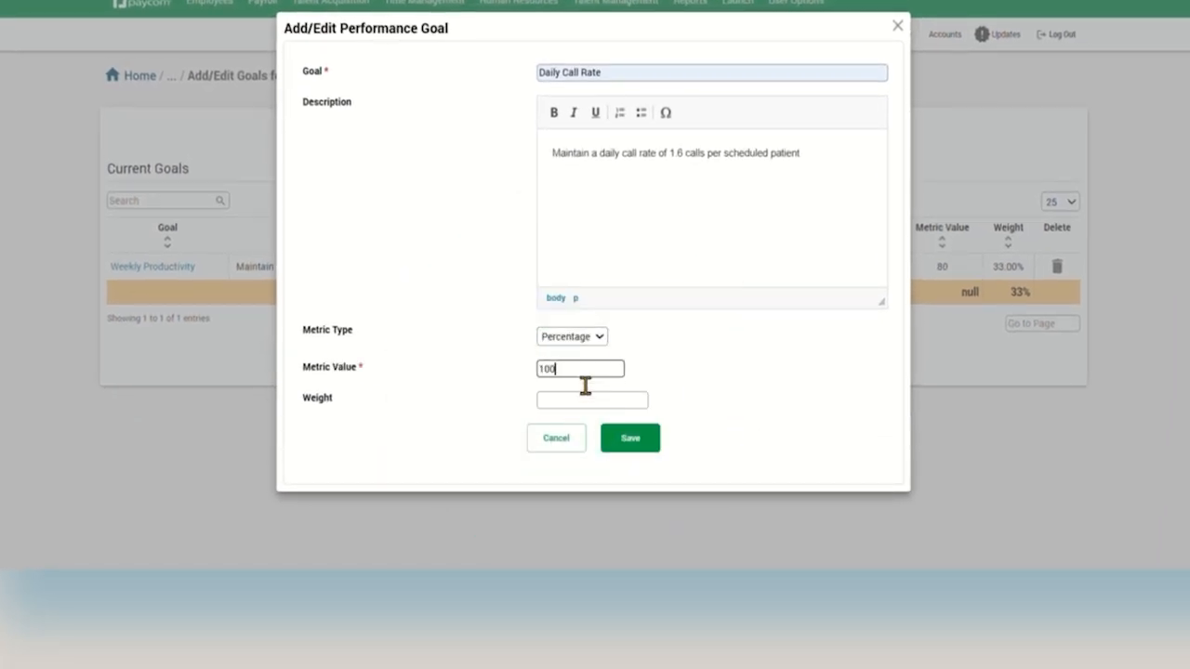
pyautogui.click(591, 404)
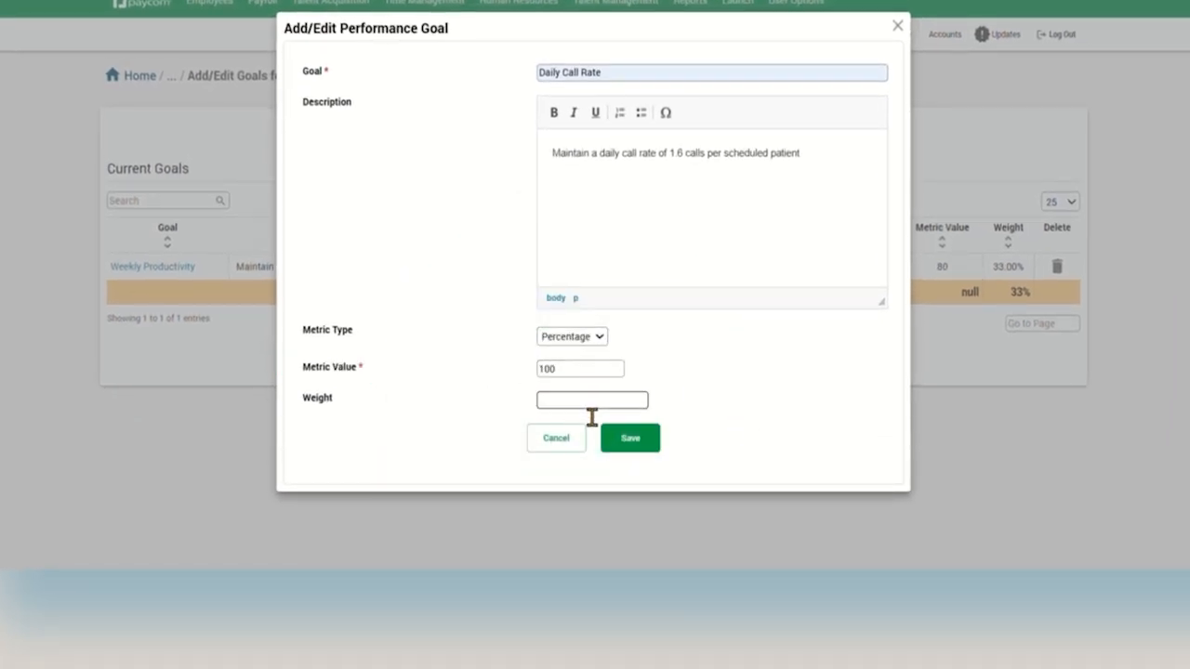
pyautogui.write('33')
pyautogui.click(649, 440)
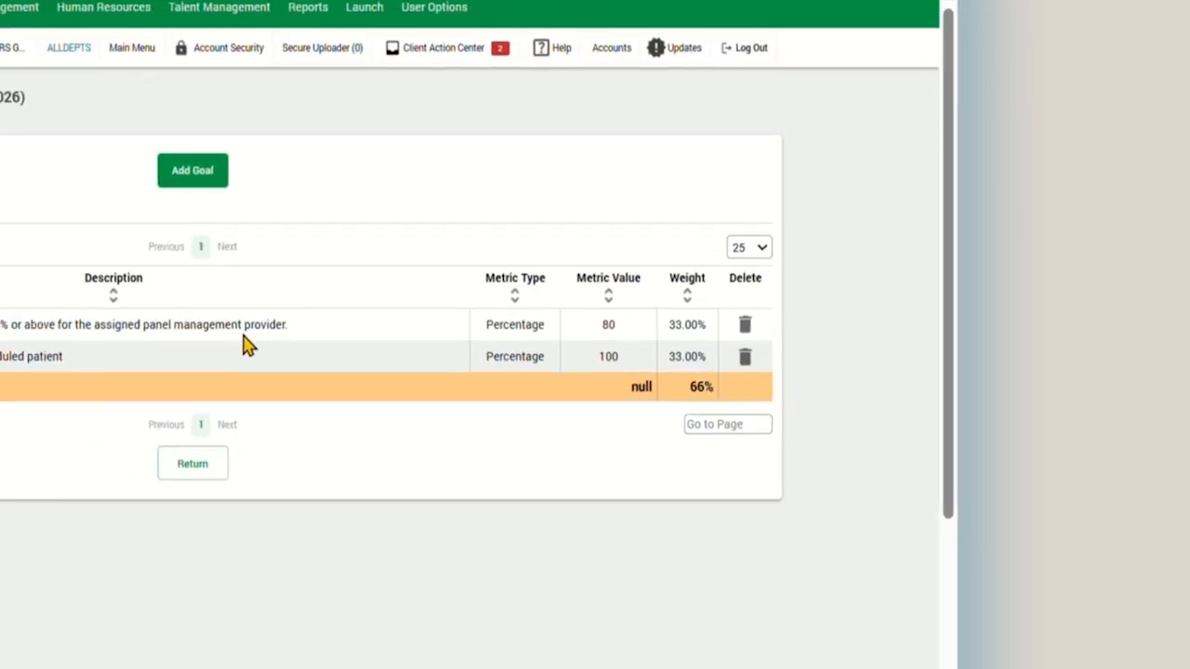
# Step: Add and save an 'NPS Score' goal: Percentage metric, value 100, weight 34
pyautogui.click(5, 83)
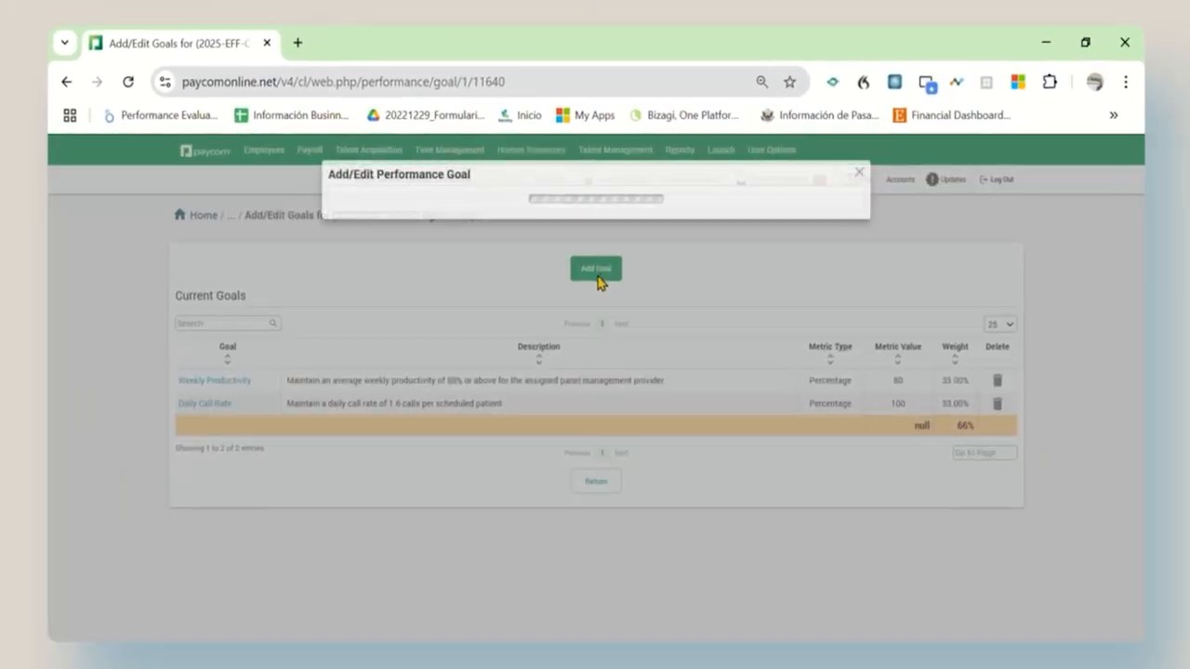
pyautogui.click(587, 214)
pyautogui.write('NPS')
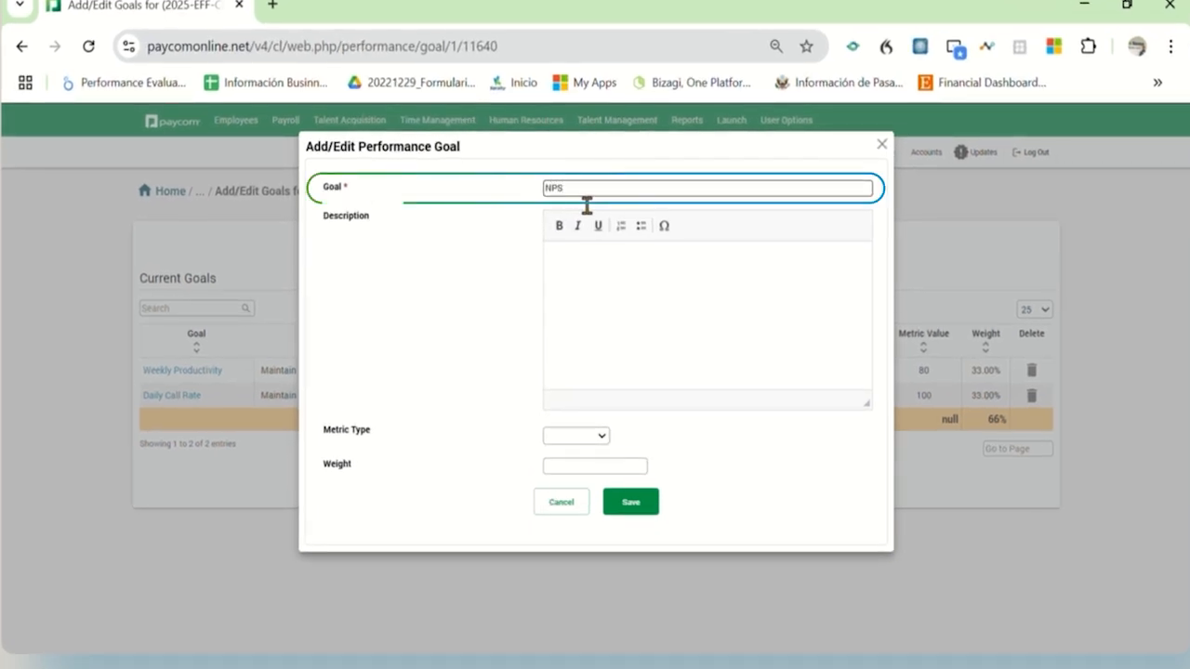
pyautogui.write(' Score')
pyautogui.click(643, 291)
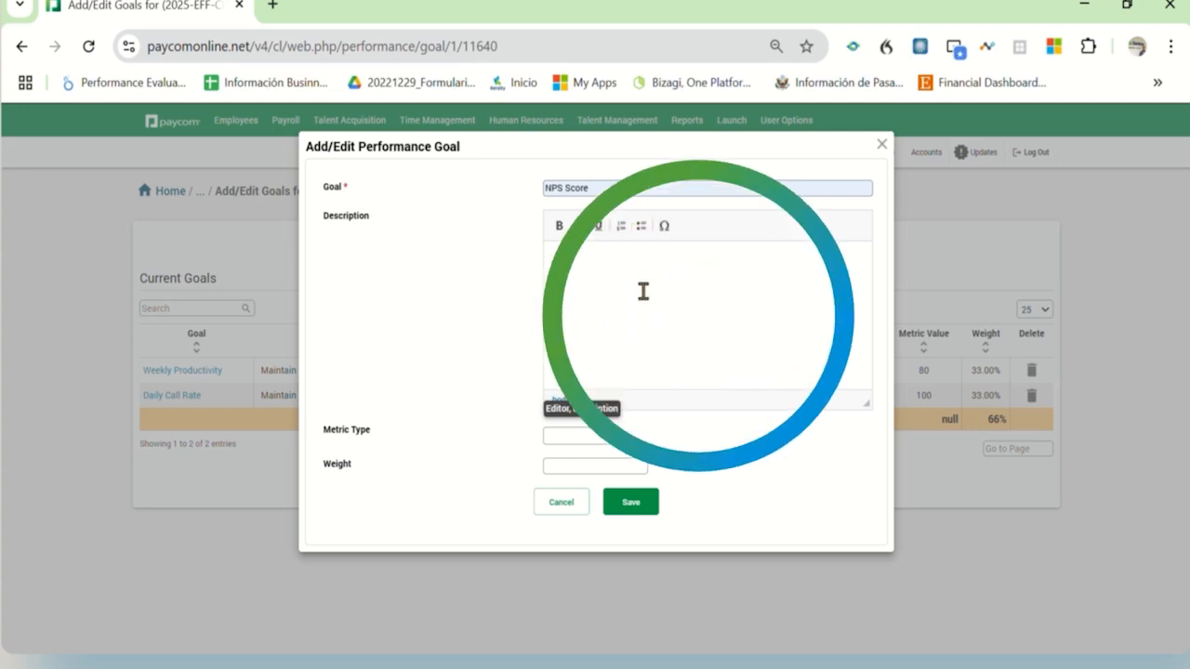
pyautogui.write('Increase 4 overall points on the NPS score from April 2025 to December 2025')
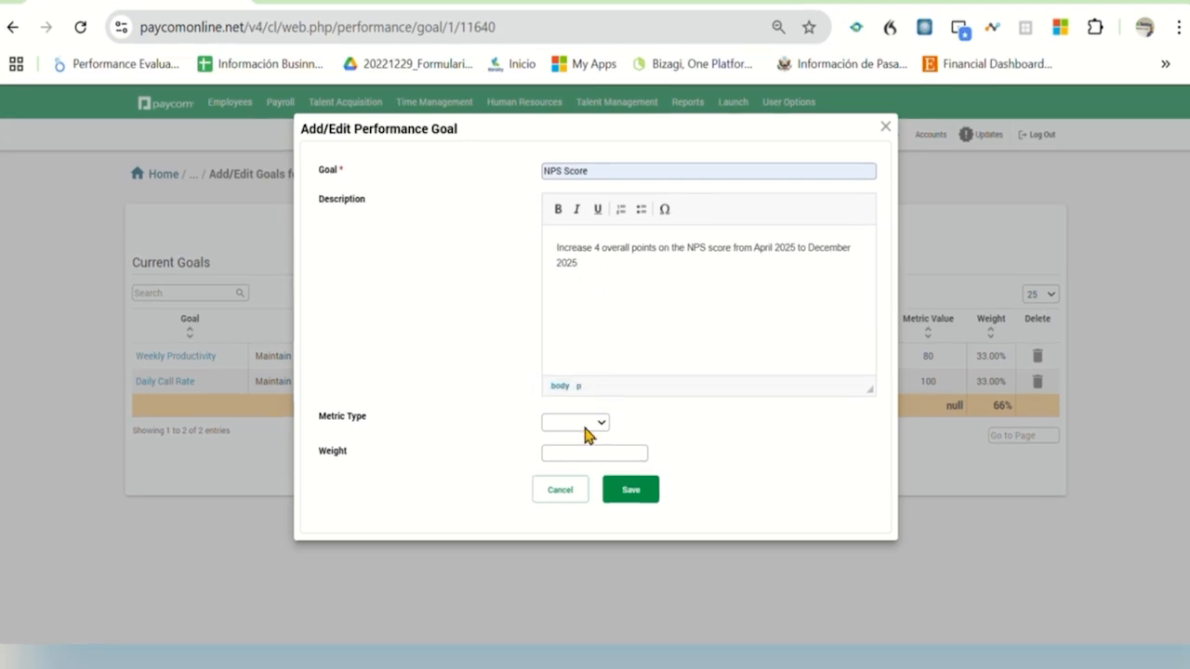
pyautogui.click(576, 435)
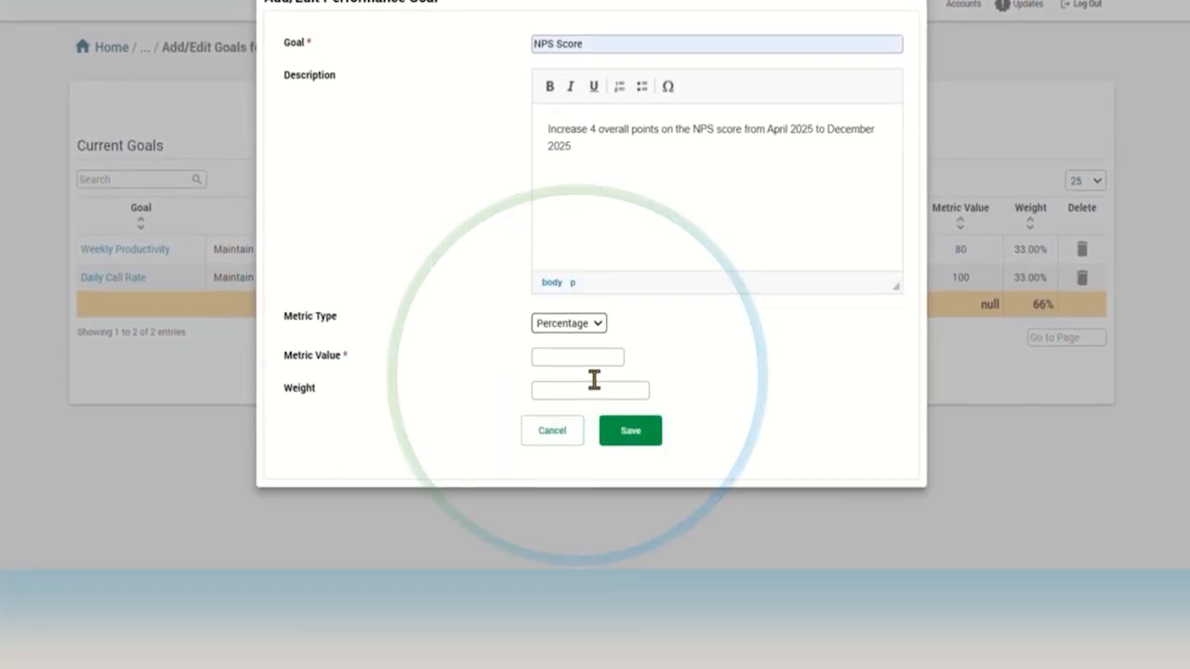
pyautogui.click(594, 364)
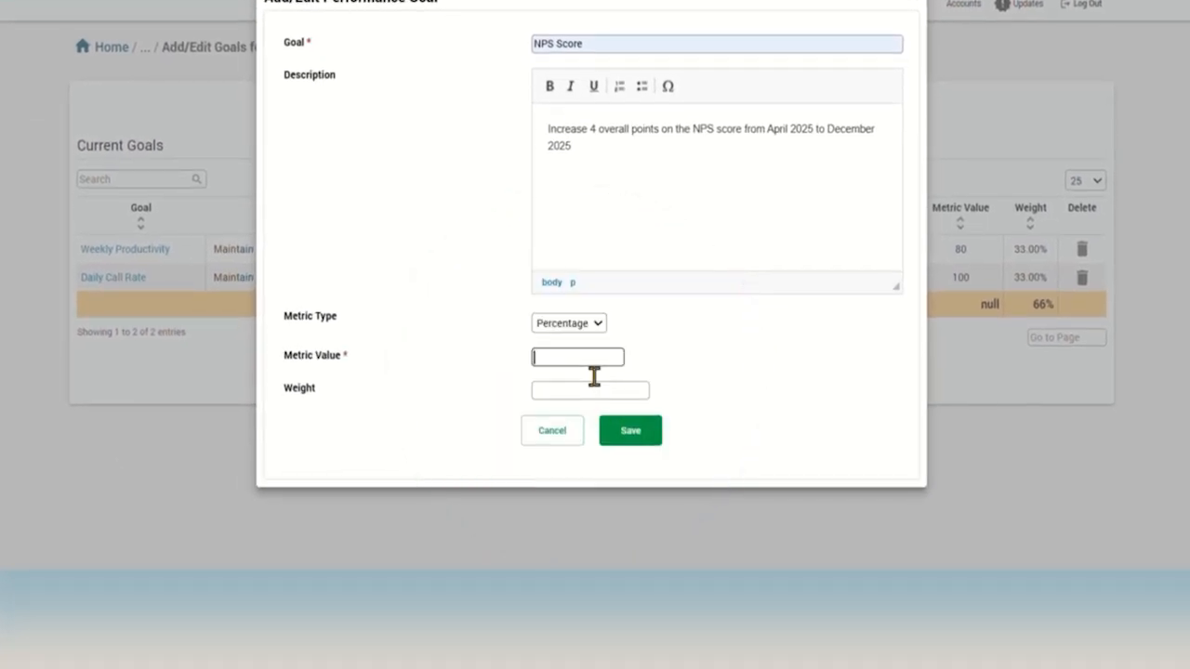
pyautogui.write('100')
pyautogui.click(593, 398)
pyautogui.write('34')
pyautogui.click(633, 433)
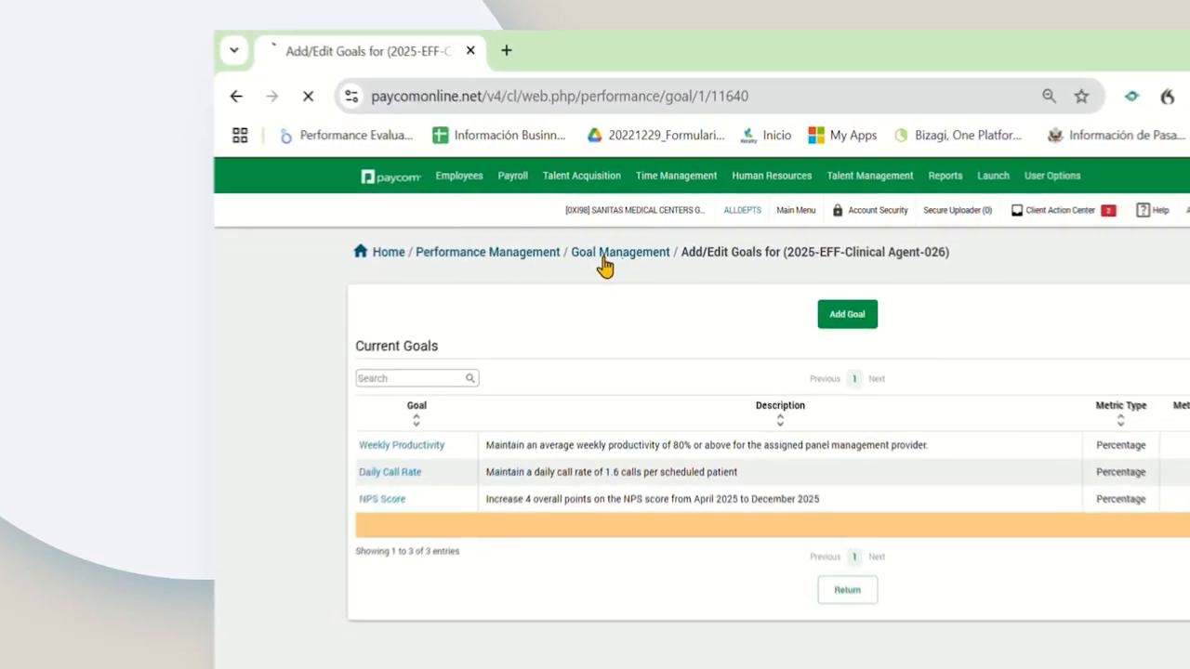
# Step: Return to the Goal Groups list to confirm 2025-EFF-Clinical Agent-026 has 3 goals
pyautogui.click(466, 241)
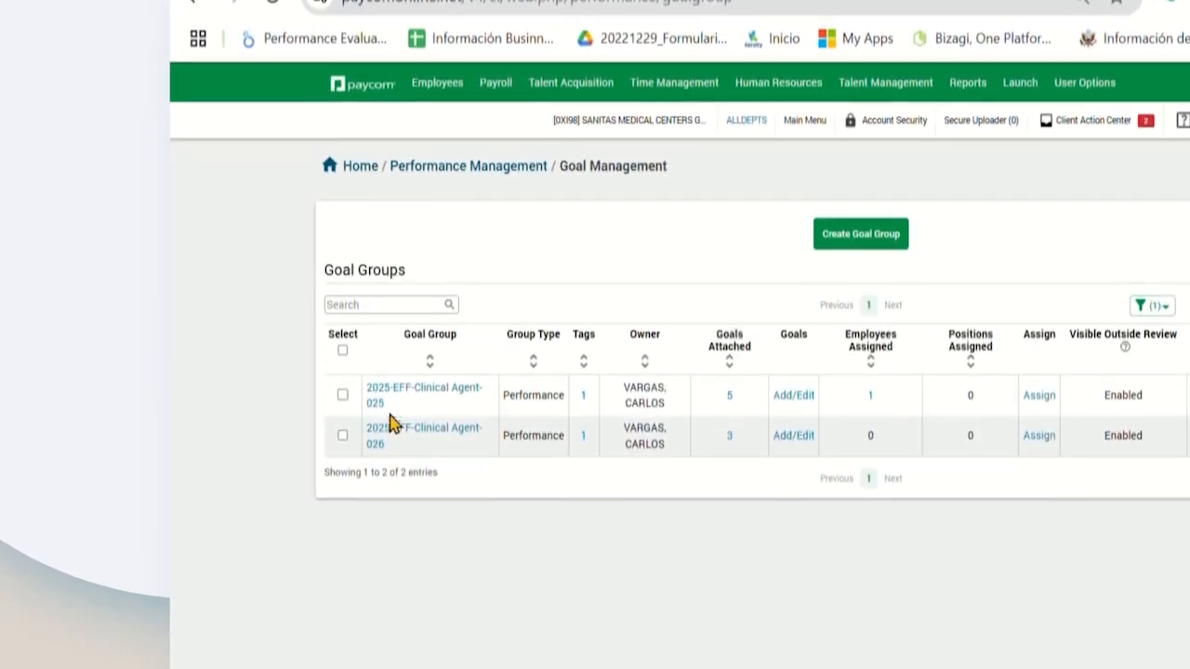
pyautogui.click(423, 527)
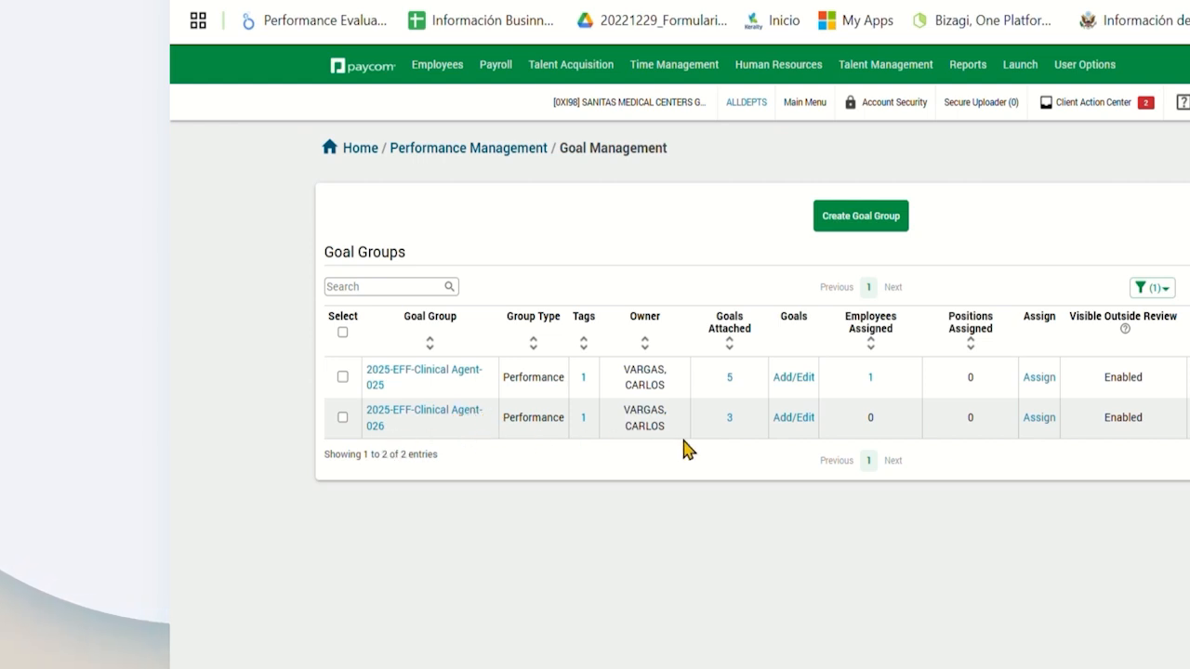
pyautogui.click(730, 420)
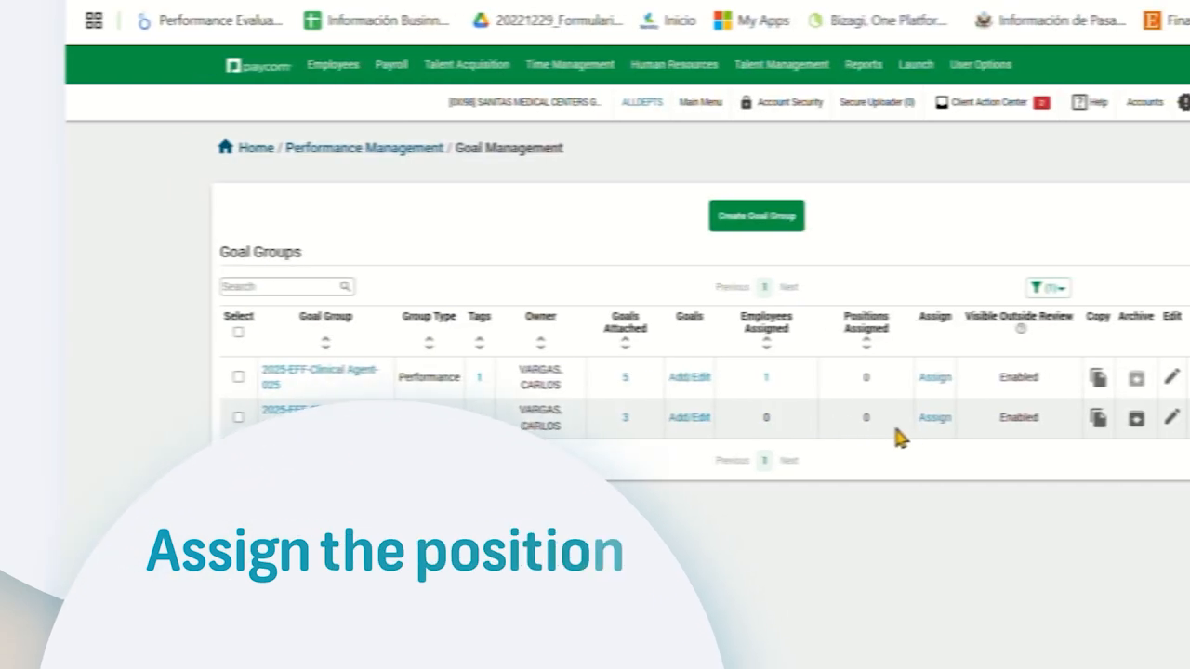
pyautogui.click(1030, 423)
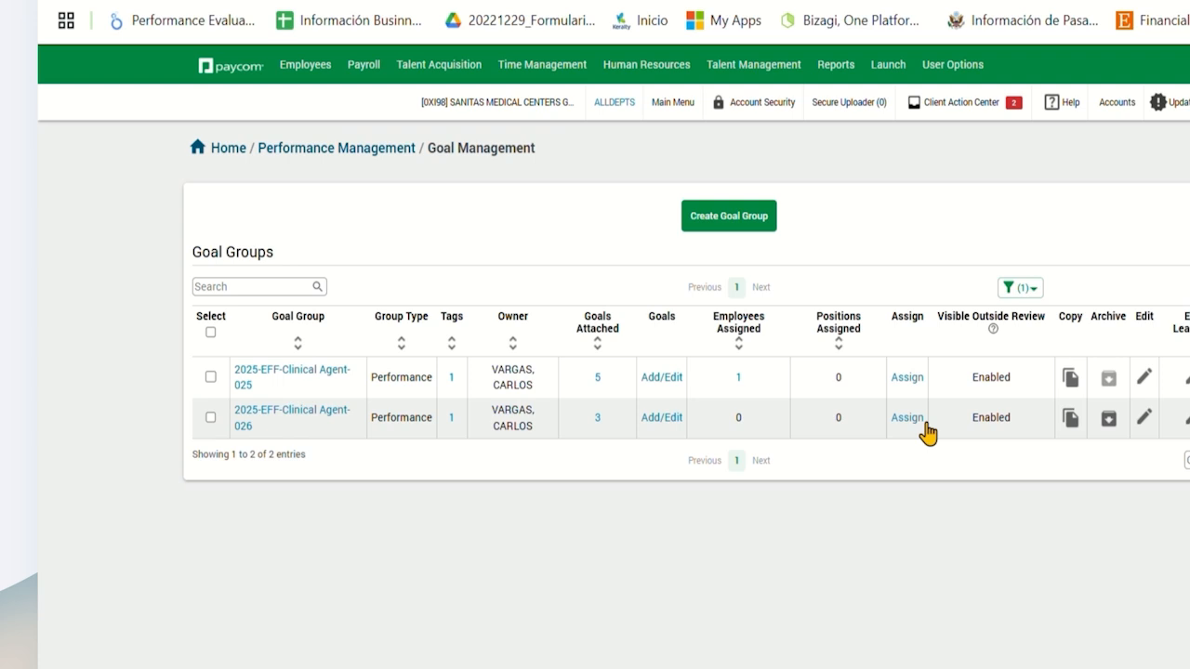
# Step: Start assigning the Agent-026 goal group with a target completion date of 12/31/2025
pyautogui.click(925, 426)
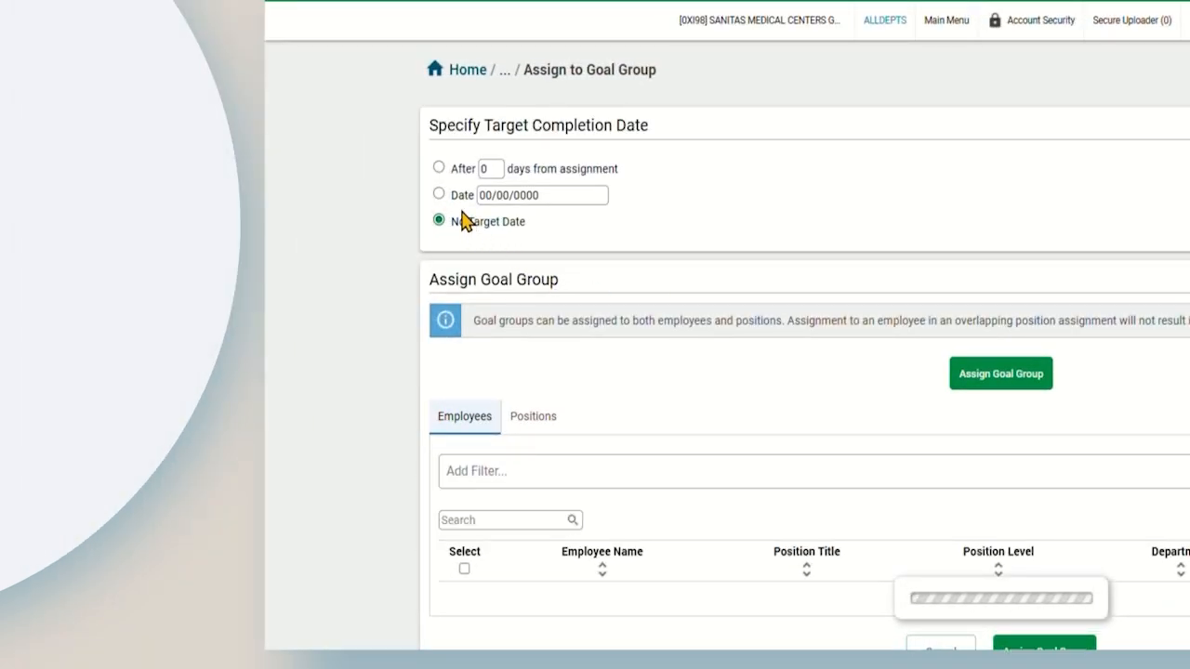
pyautogui.click(439, 193)
pyautogui.click(562, 197)
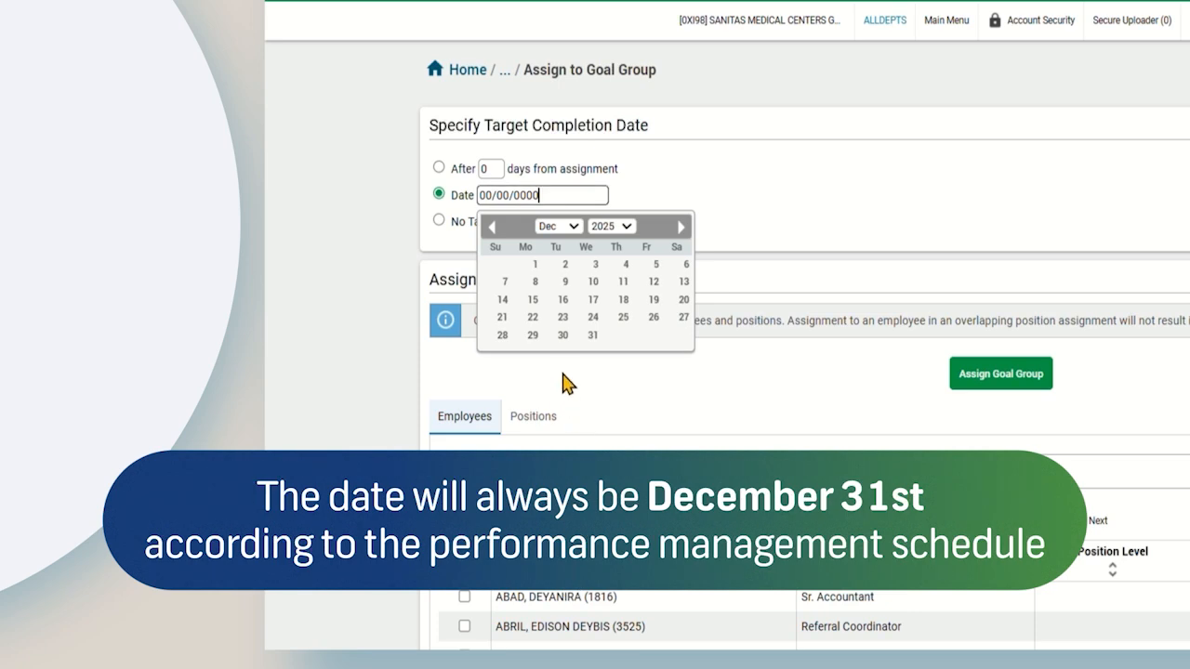
pyautogui.click(587, 336)
# Step: Search for the employee by name, select them, and assign the goal group
pyautogui.scroll(-3, 625, 383)
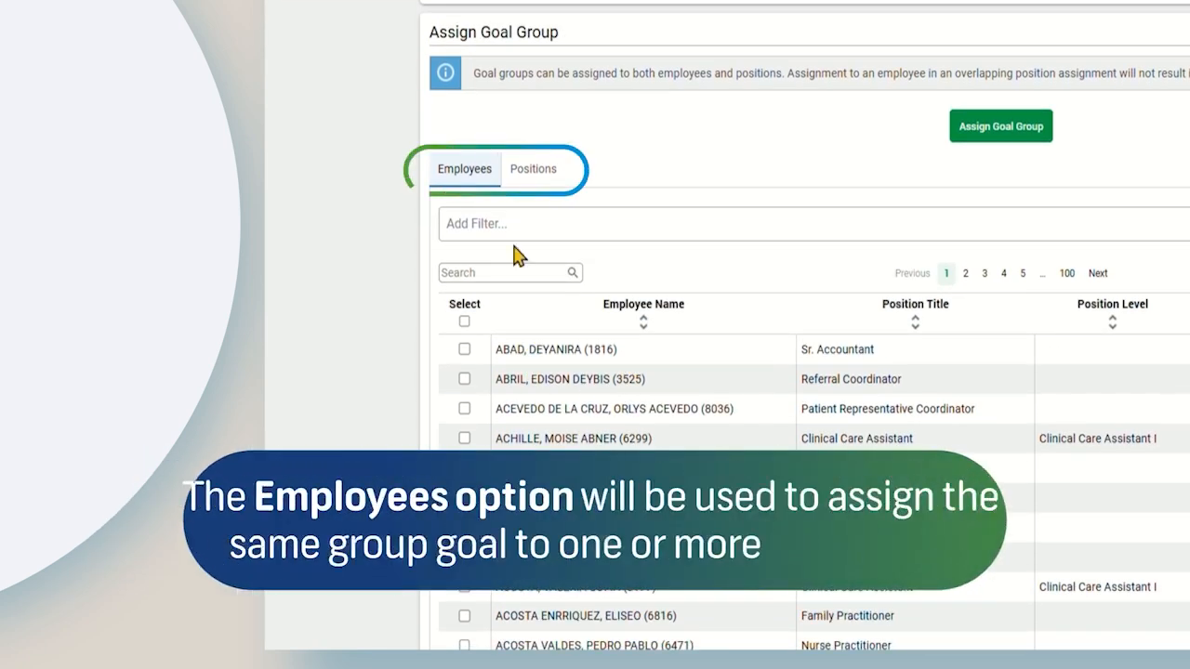
pyautogui.click(553, 176)
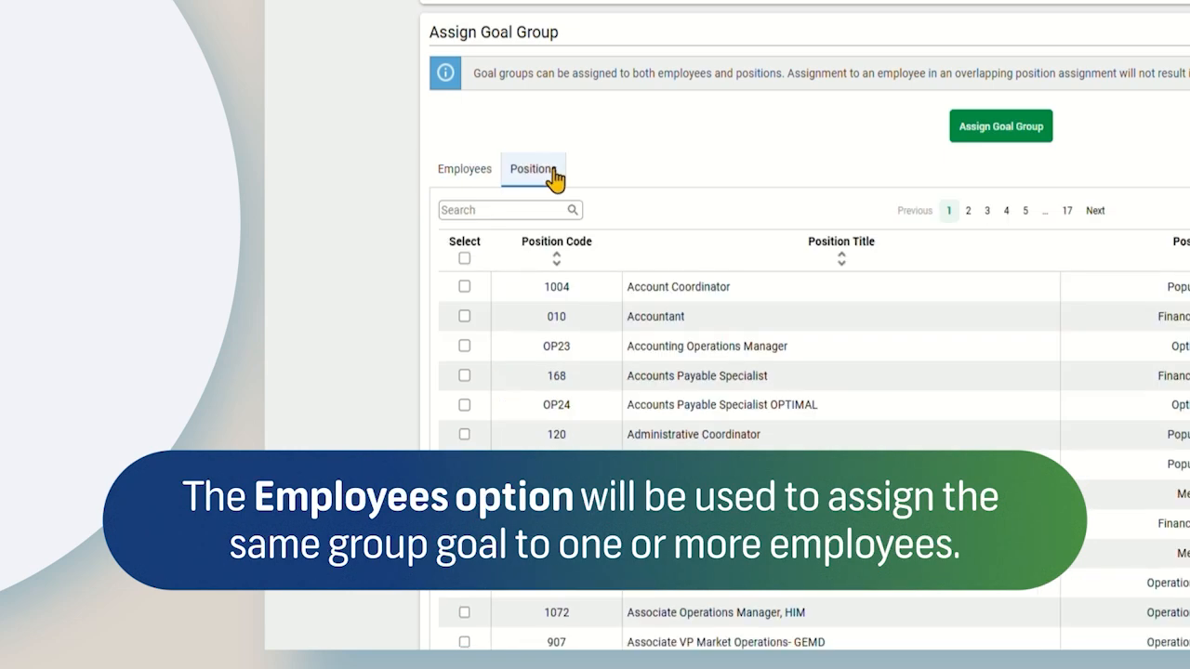
pyautogui.click(484, 178)
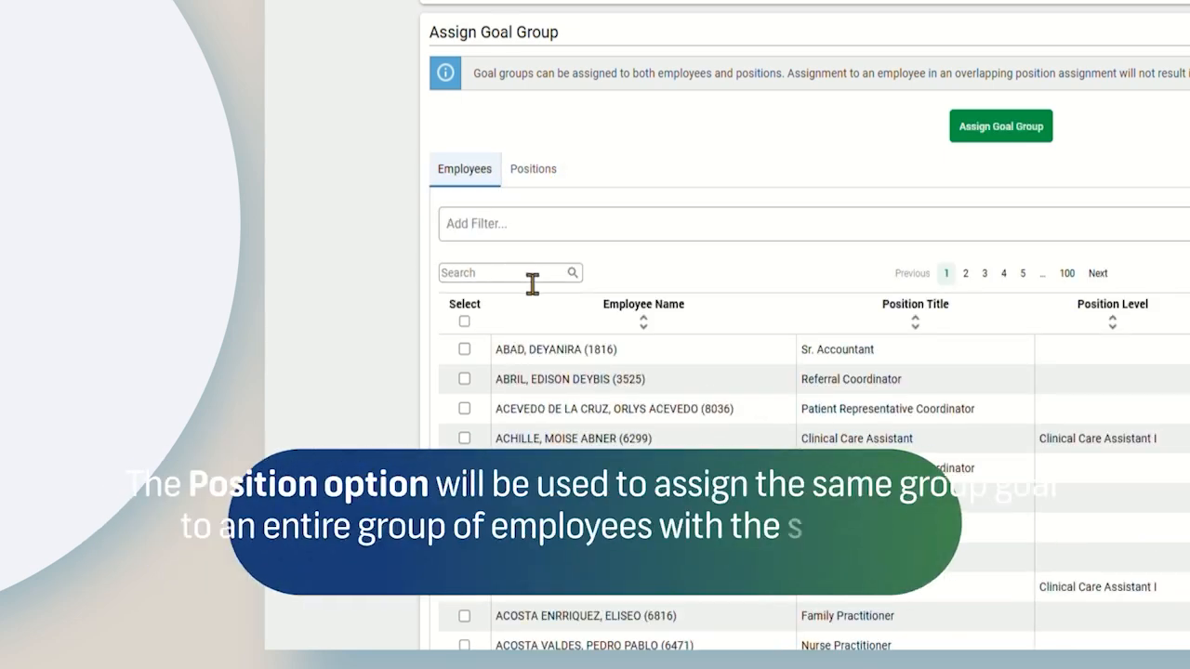
pyautogui.click(531, 278)
pyautogui.write('varga')
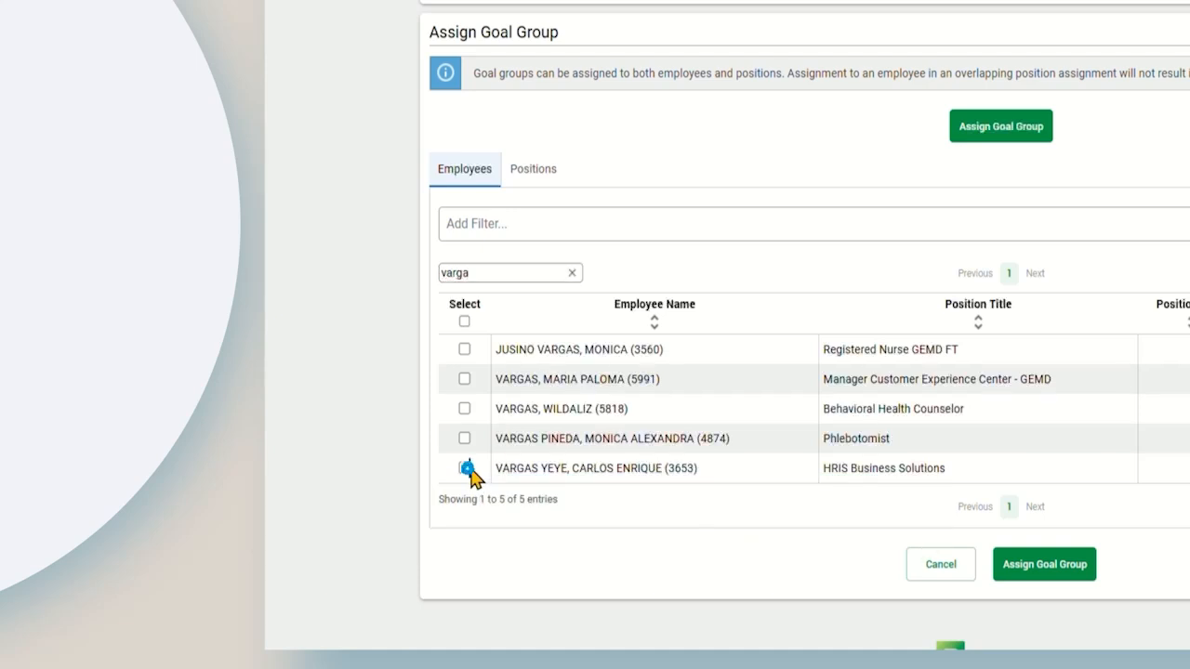
pyautogui.click(464, 468)
pyautogui.click(1058, 569)
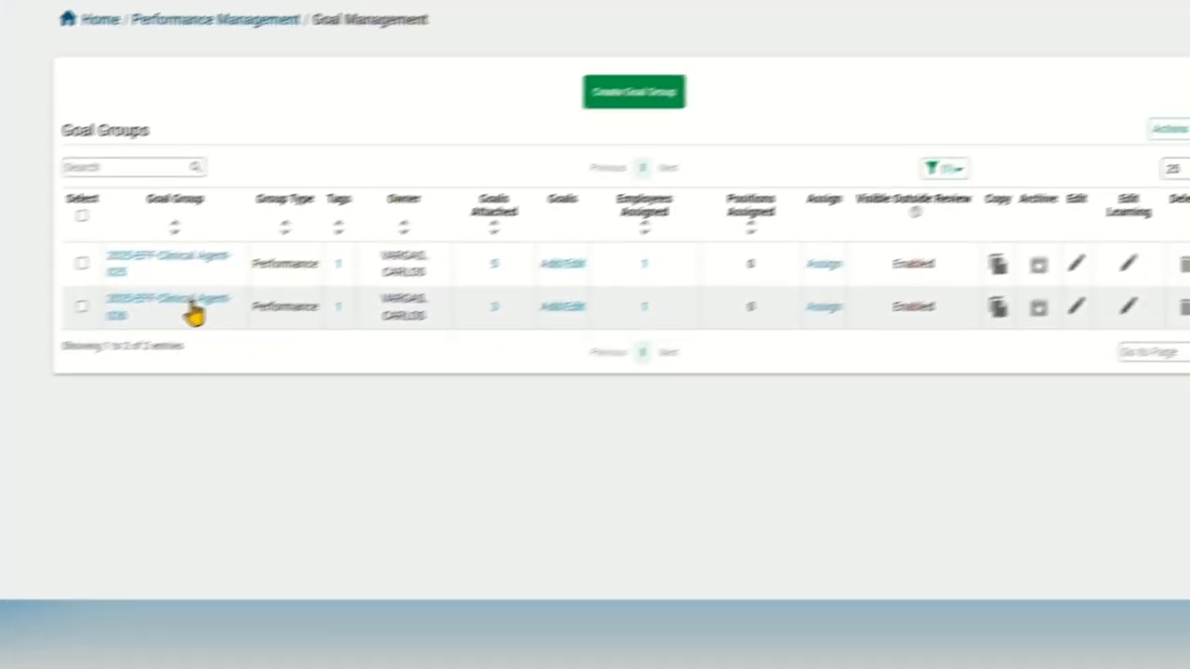
pyautogui.click(679, 257)
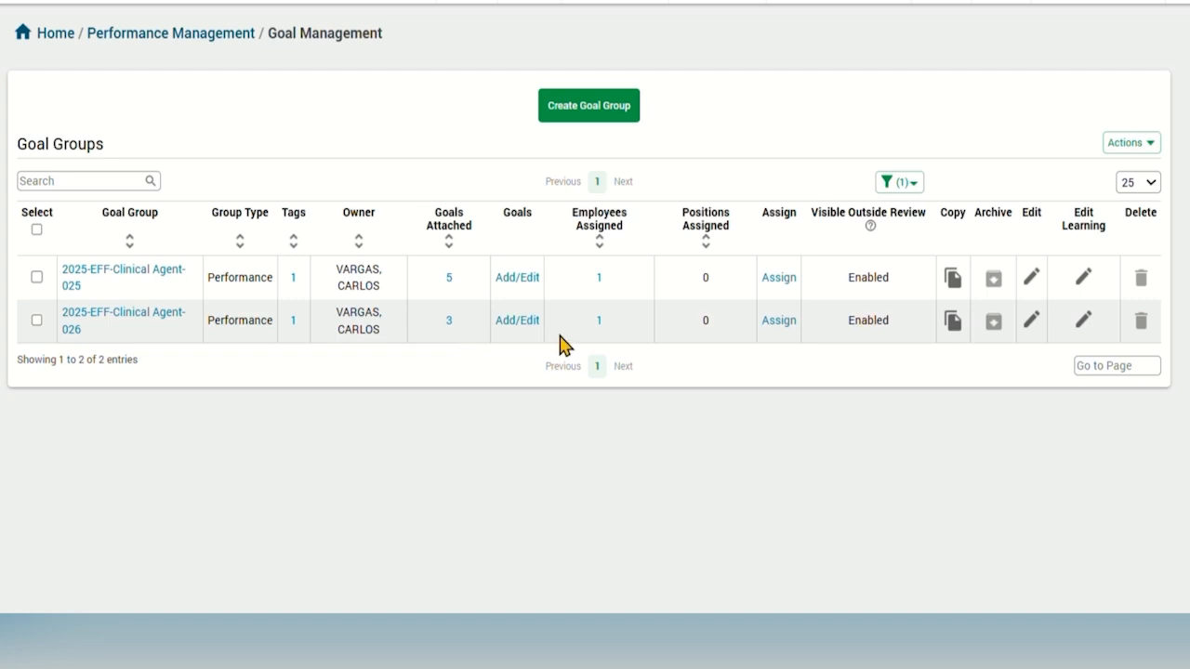
pyautogui.click(601, 325)
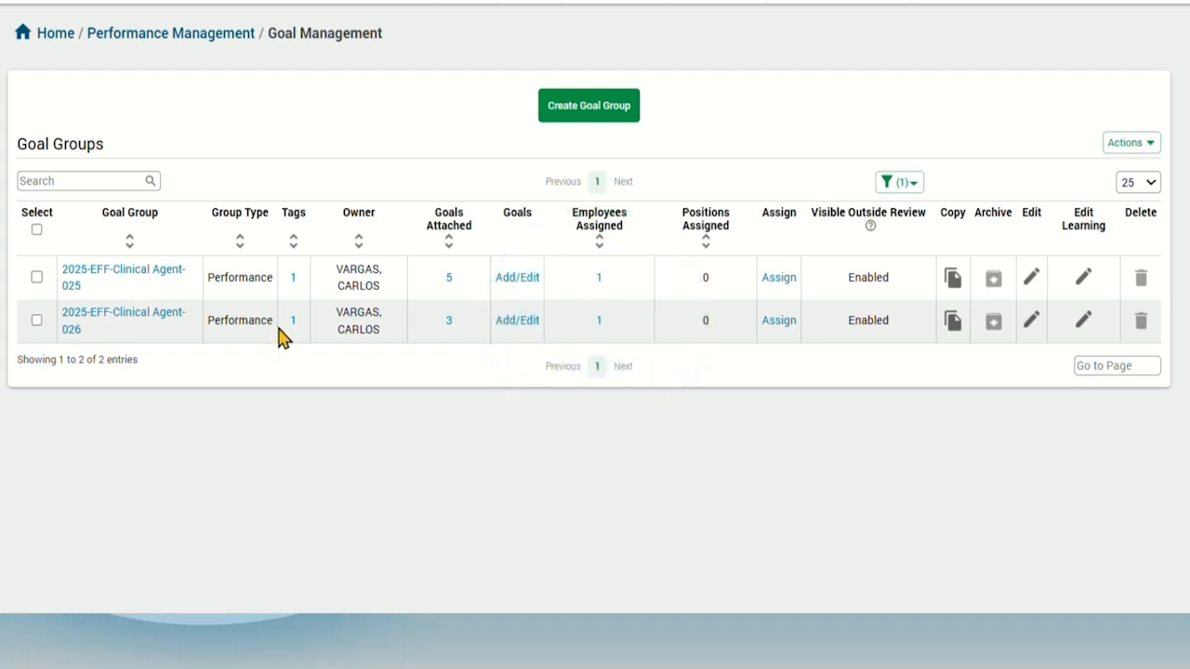